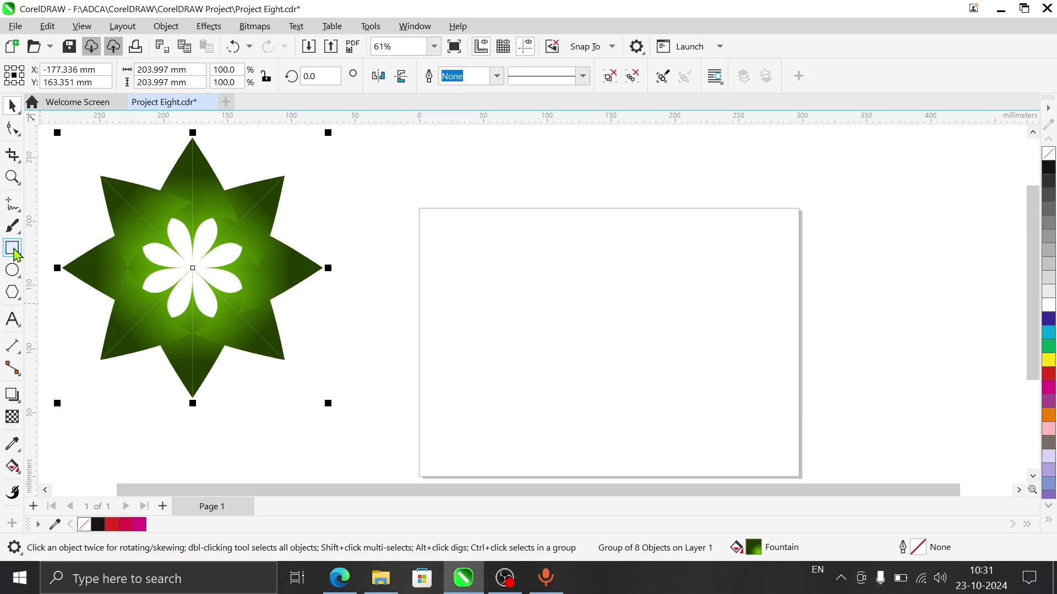
# Draw a square about 124 mm wide in the lower part of the page
pyautogui.click(13, 250)
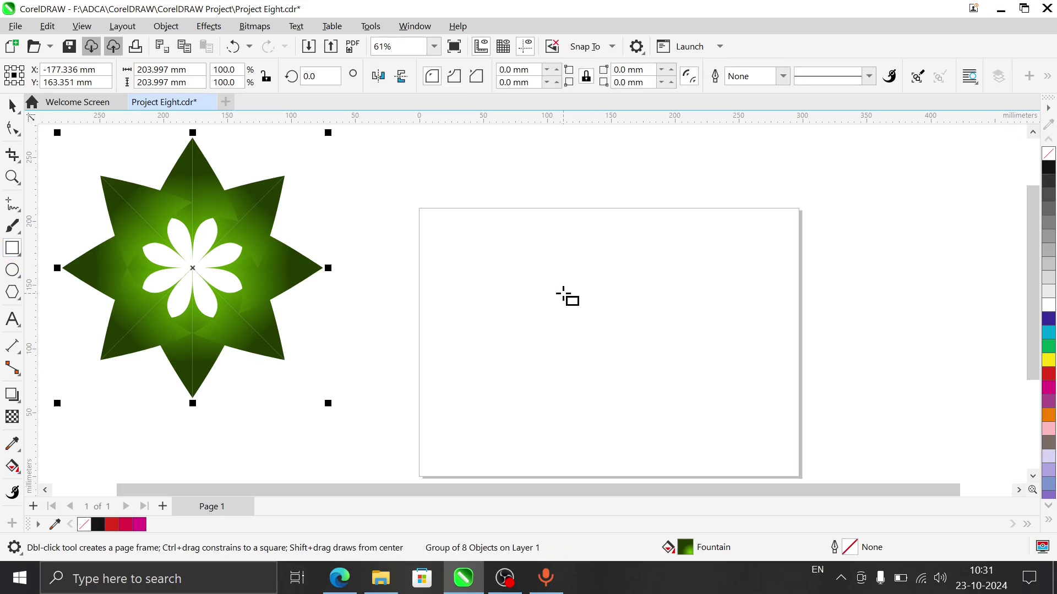
pyautogui.moveTo(569, 297); pyautogui.dragTo(729, 441)
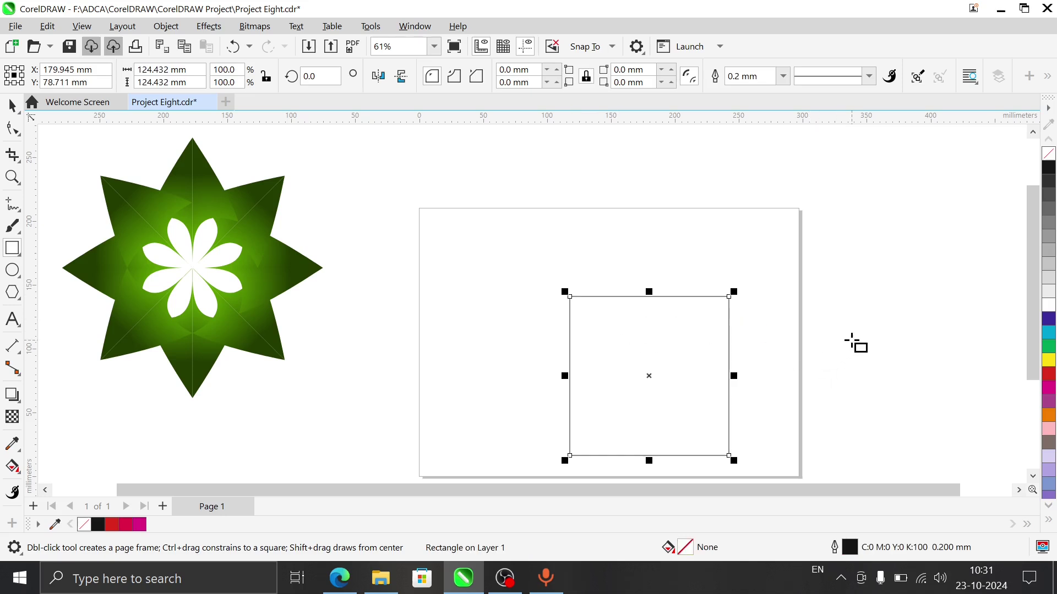
pyautogui.scroll(-1, 855, 344)
pyautogui.scroll(1, 856, 344)
pyautogui.scroll(3, 856, 344)
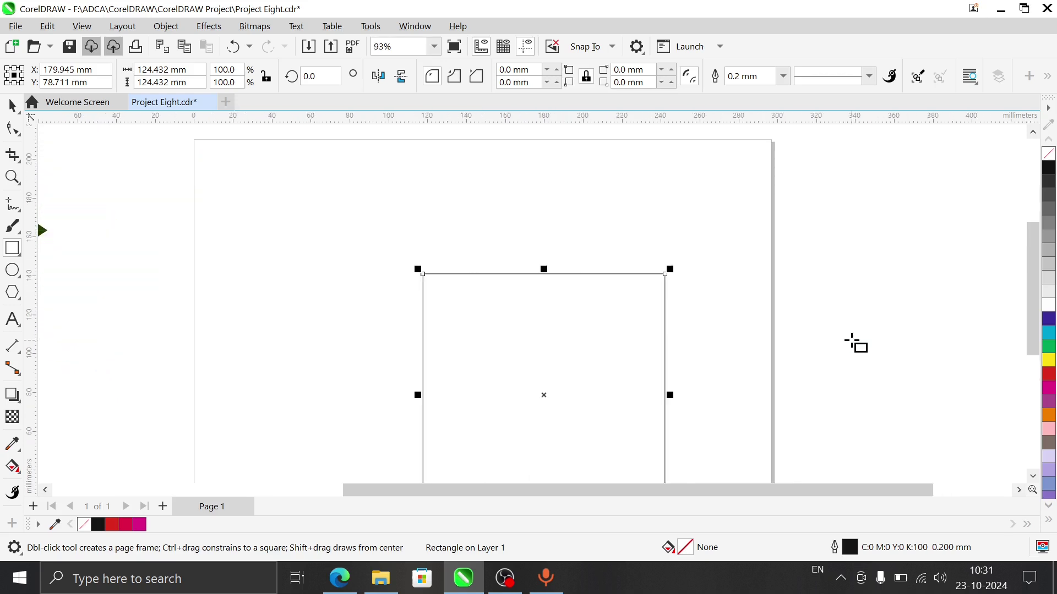
pyautogui.moveTo(1032, 282); pyautogui.dragTo(1039, 314)
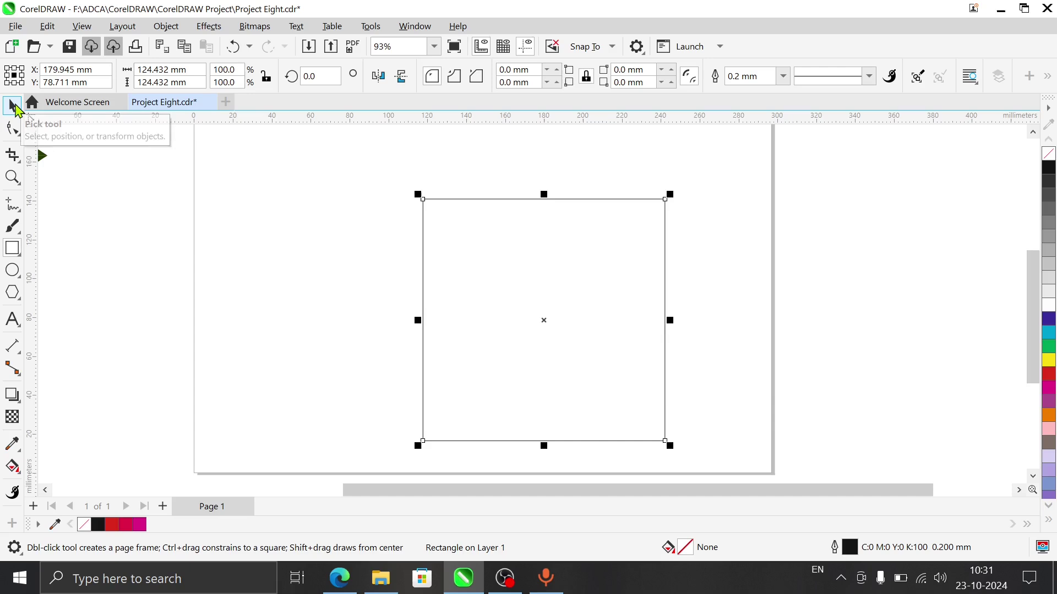
# Convert the square to curves so its nodes can be edited individually
pyautogui.click(13, 106)
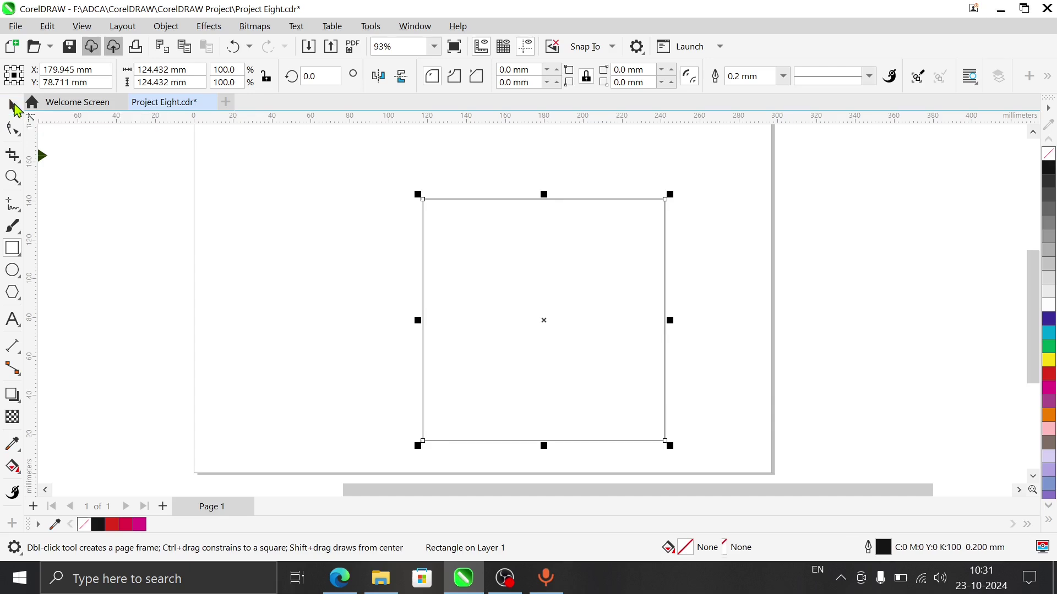
pyautogui.click(441, 205)
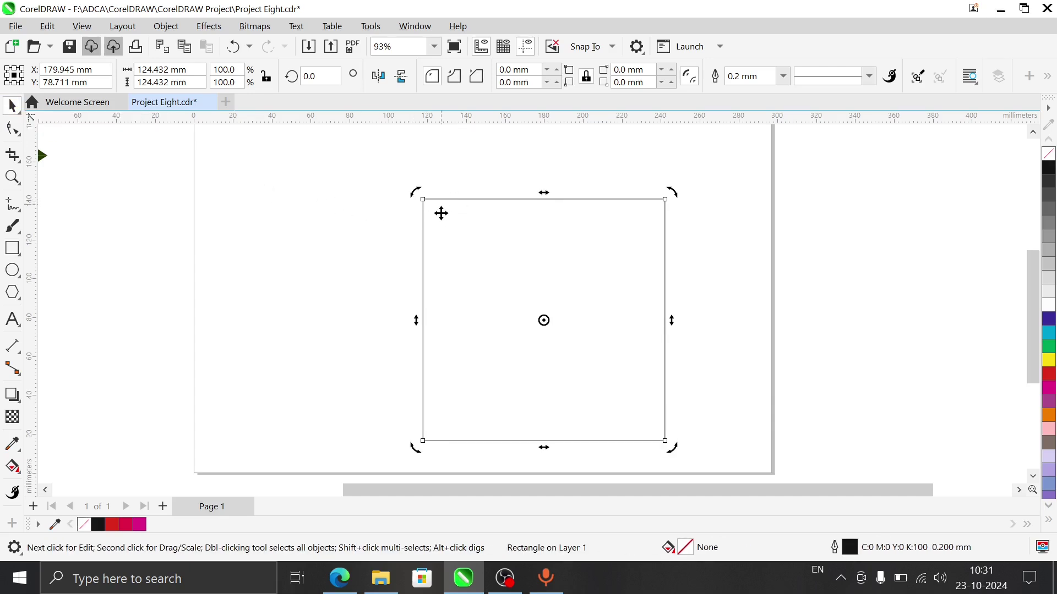
pyautogui.click(442, 219)
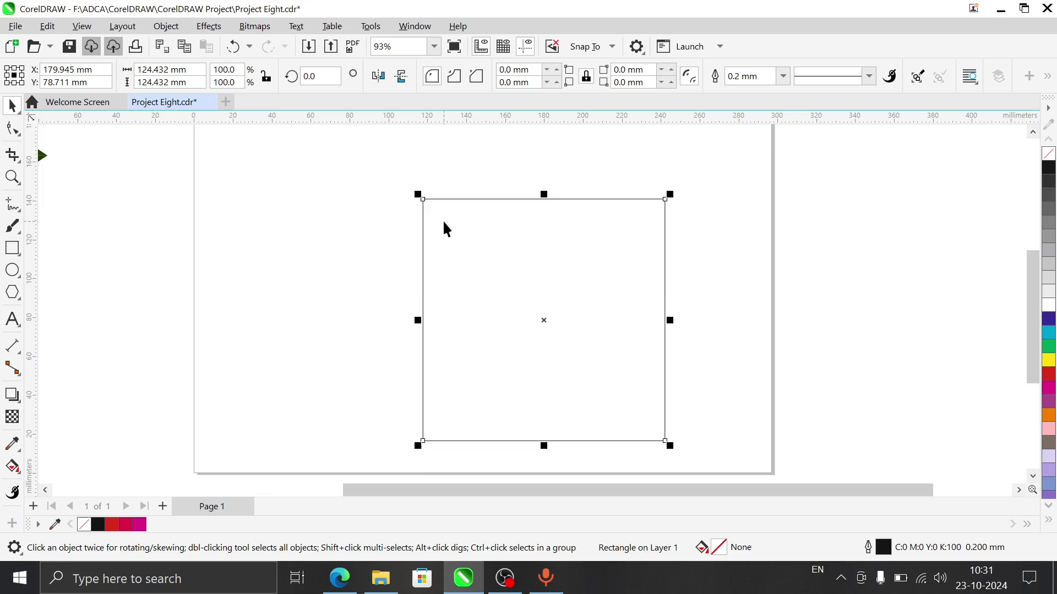
pyautogui.hotkey('ctrl', 'q')
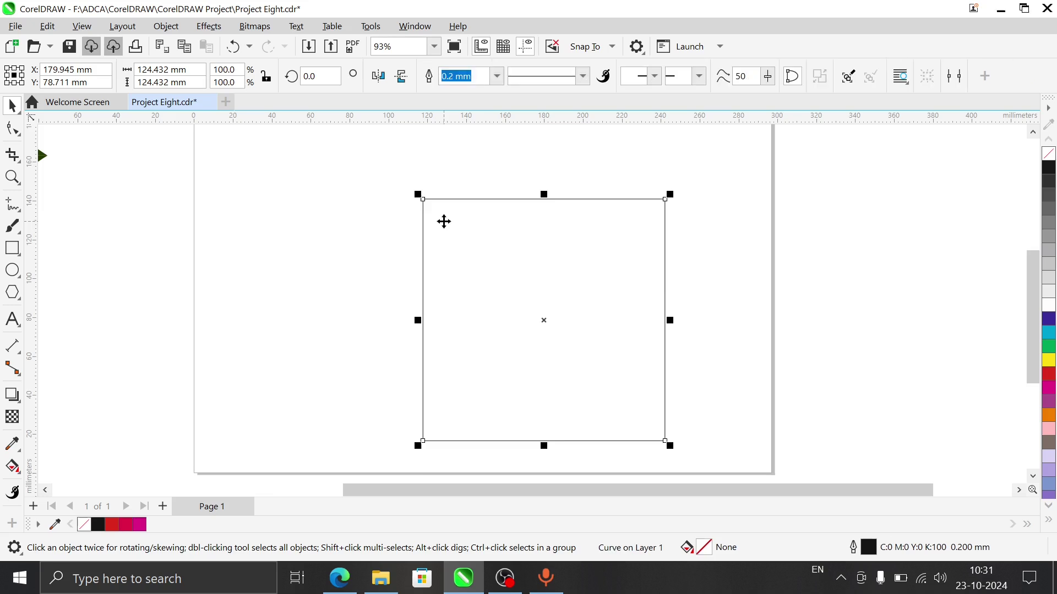
# Select all four nodes of the square, convert its segments from lines to curves, and deselect the nodes
pyautogui.click(10, 131)
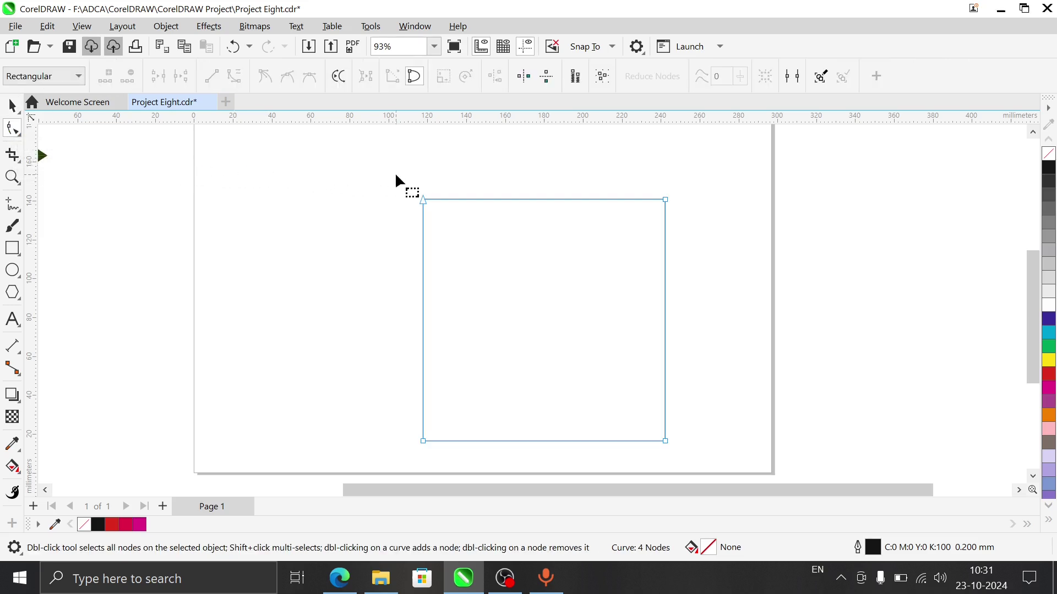
pyautogui.moveTo(384, 168); pyautogui.dragTo(651, 430)
pyautogui.moveTo(702, 470); pyautogui.dragTo(702, 470)
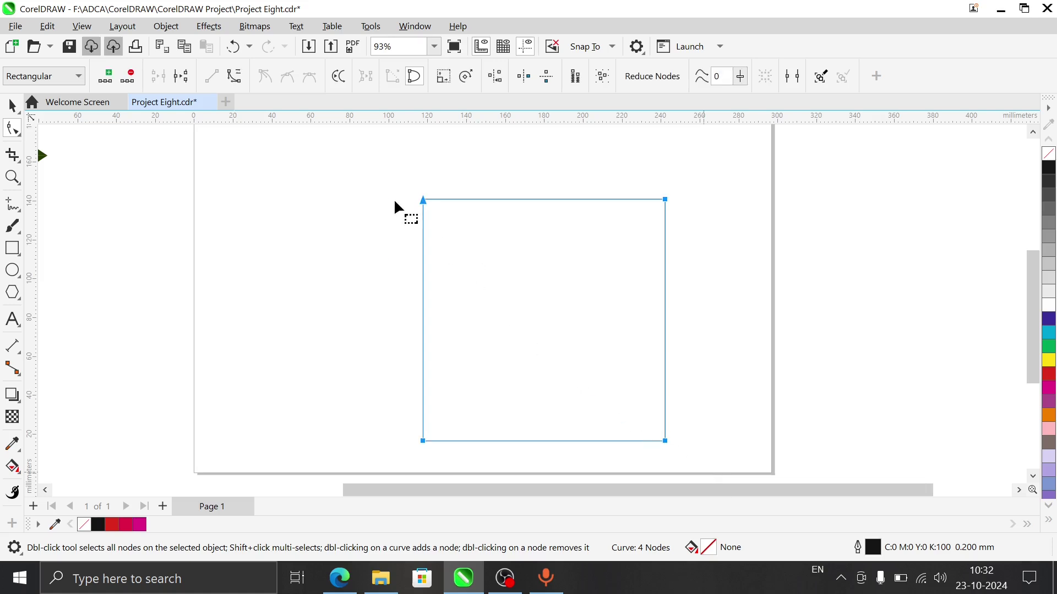
pyautogui.click(240, 80)
pyautogui.click(288, 178)
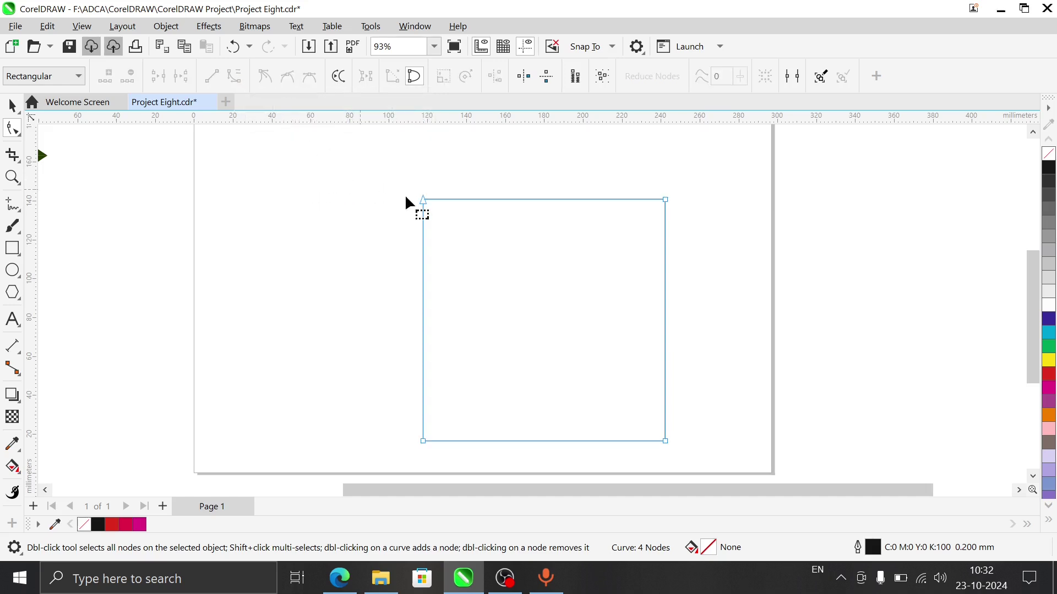
# Rotate the square's upper-left node about the centre onto the lower-right corner, so its two sides form crossing loops
pyautogui.click(422, 202)
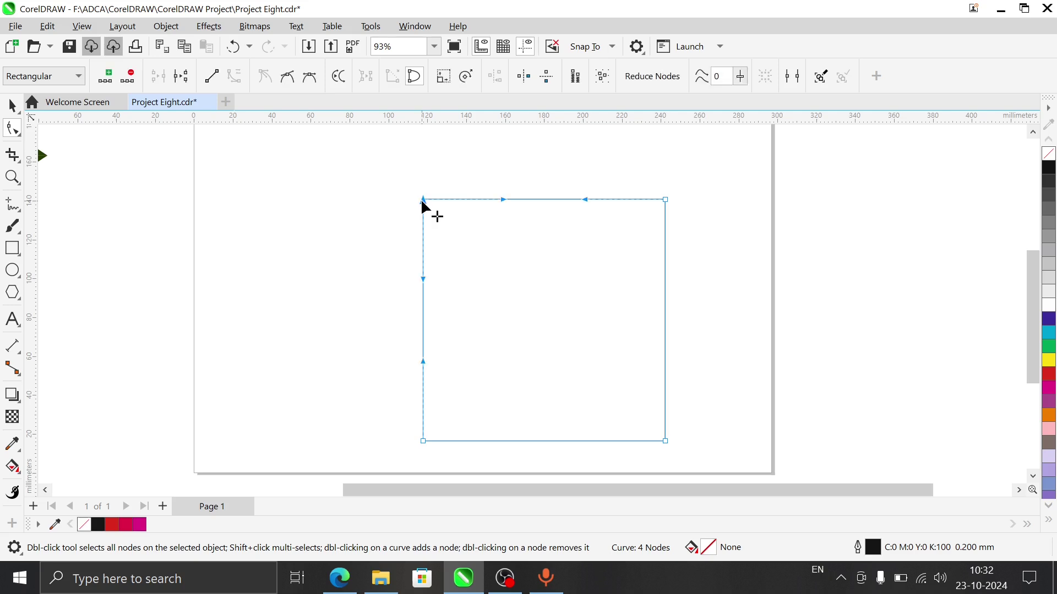
pyautogui.click(467, 79)
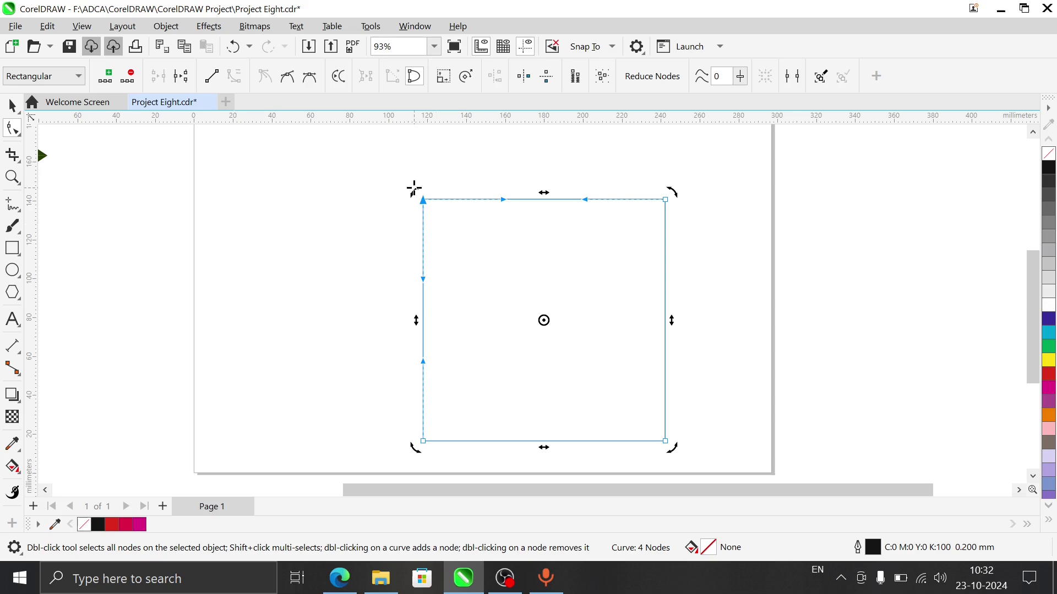
pyautogui.moveTo(414, 187); pyautogui.dragTo(653, 439)
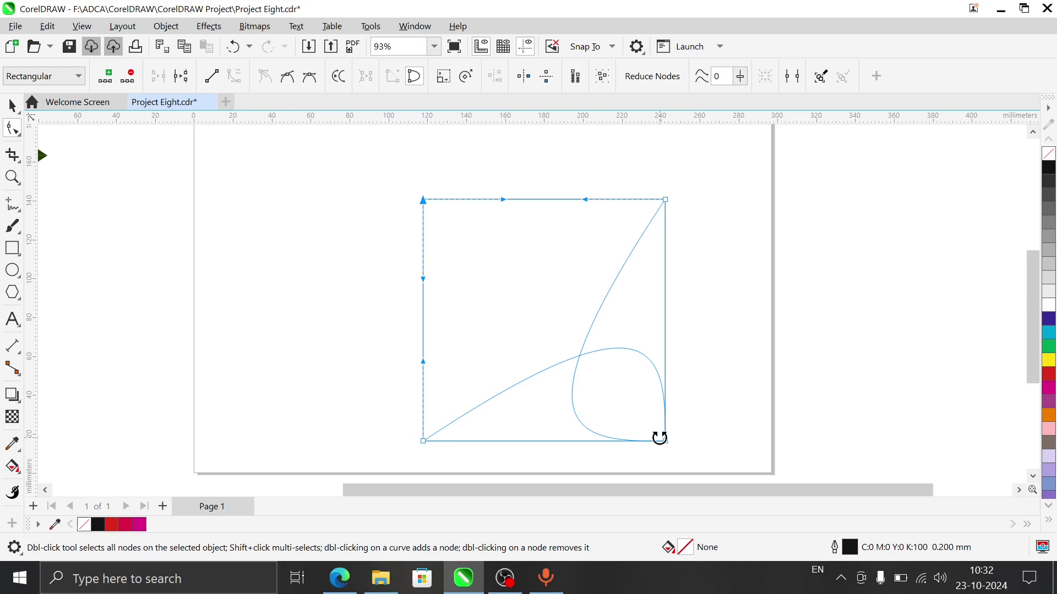
pyautogui.click(659, 437)
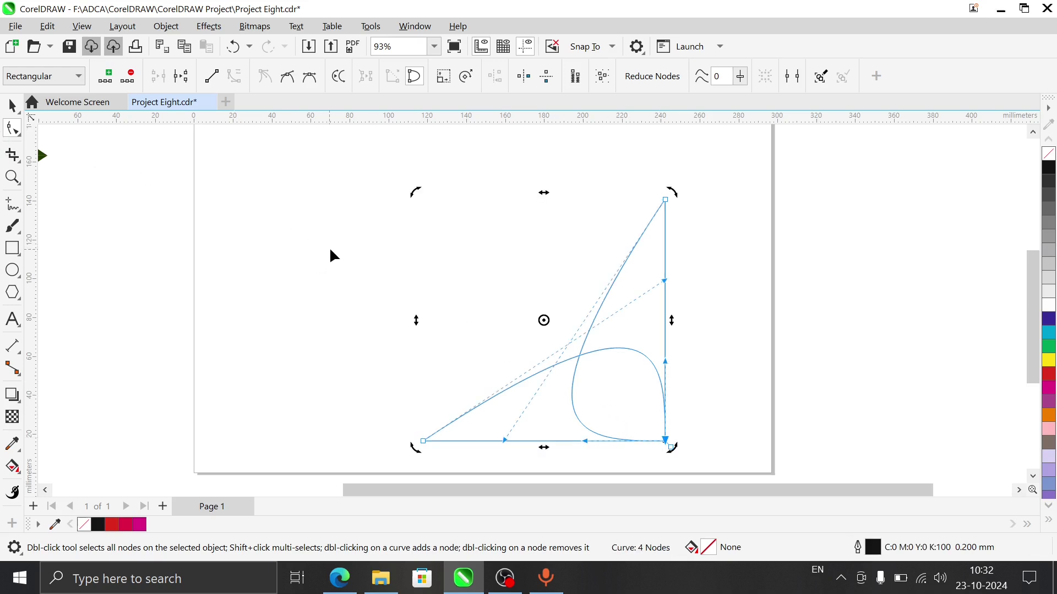
# Move the looped petal shape to the upper-left area of the page
pyautogui.click(12, 105)
pyautogui.scroll(1, 549, 339)
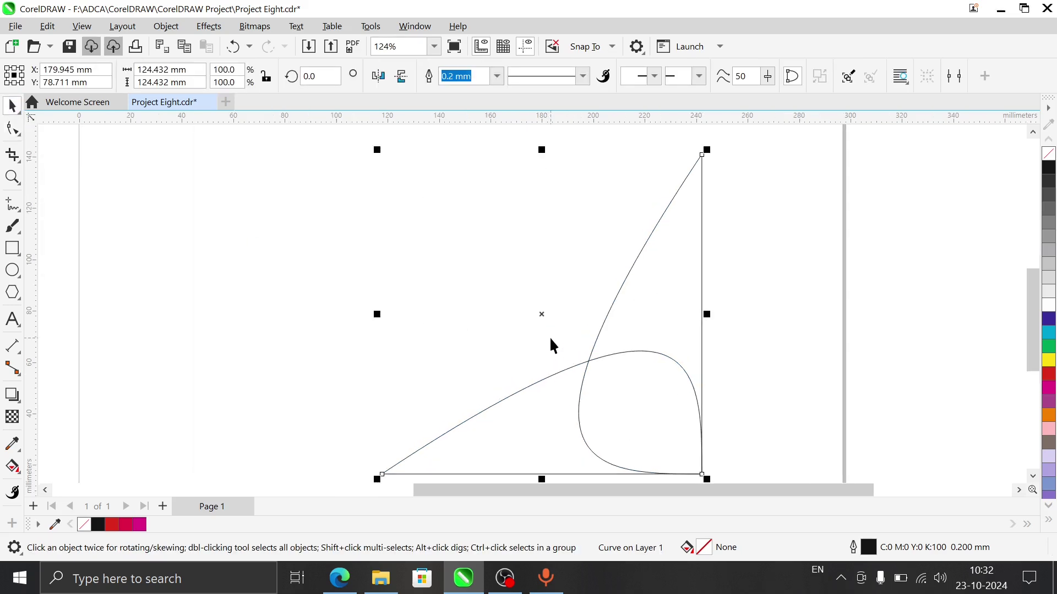
pyautogui.scroll(-2, 551, 339)
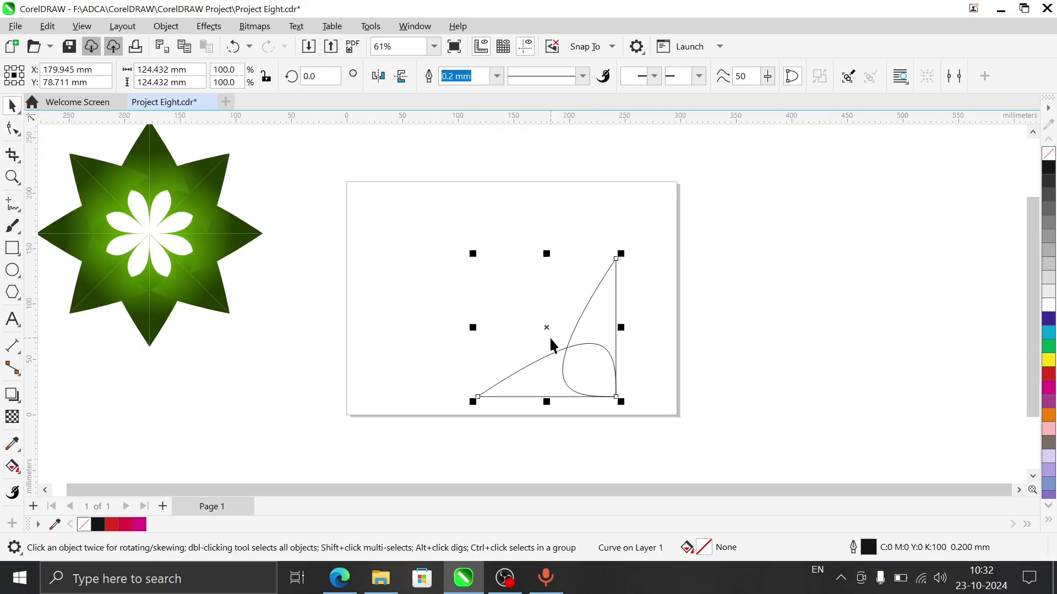
pyautogui.moveTo(401, 219); pyautogui.dragTo(644, 426)
pyautogui.moveTo(556, 377); pyautogui.dragTo(438, 302)
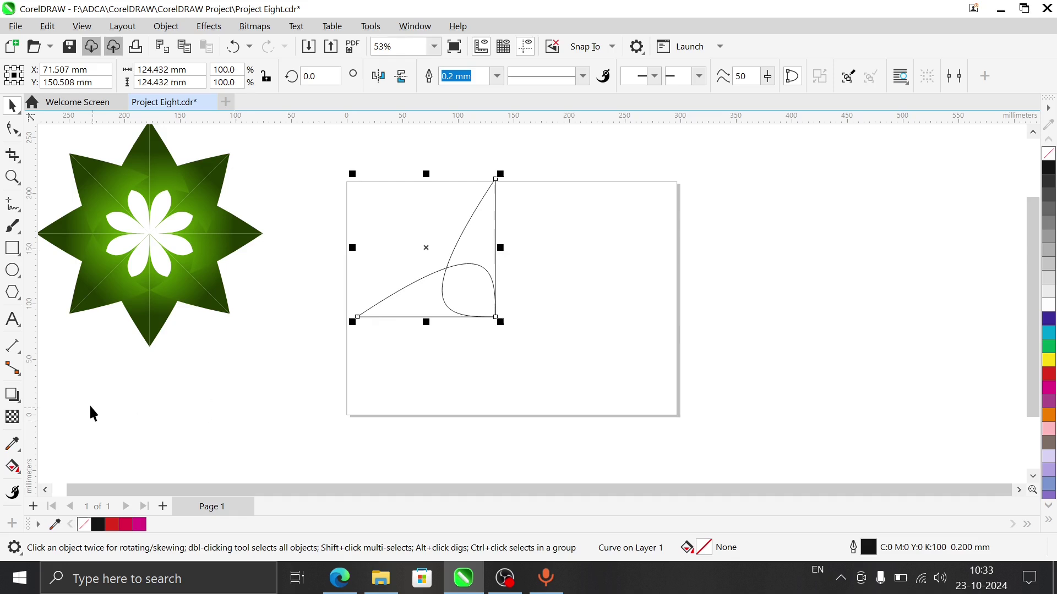
# Apply an elliptical fountain fill with a white centre and black edge to the petal shape, centring it near the inner loop
pyautogui.click(14, 467)
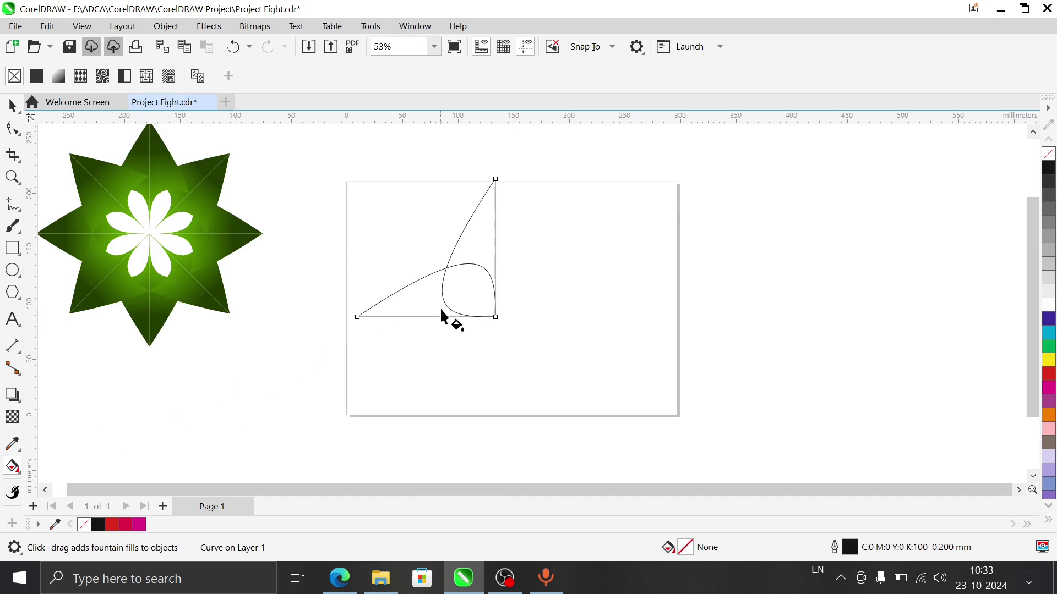
pyautogui.moveTo(436, 303); pyautogui.dragTo(547, 284)
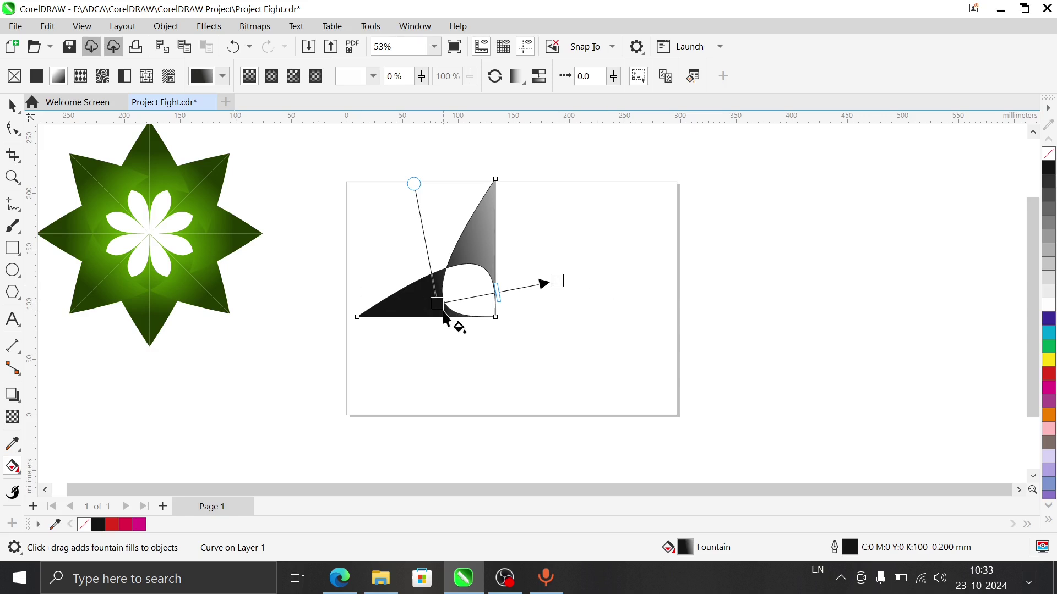
pyautogui.click(267, 81)
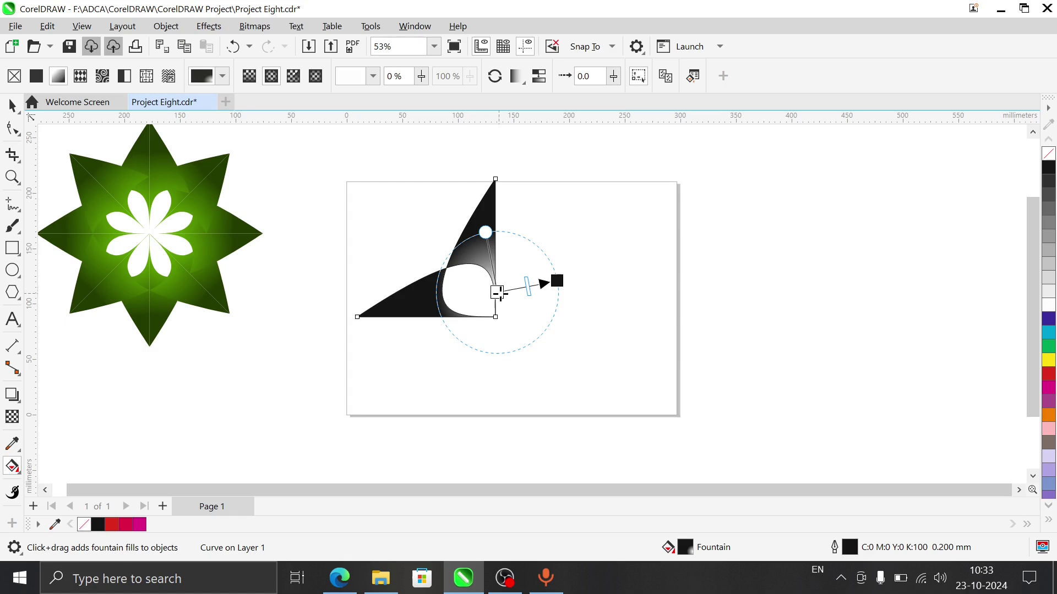
pyautogui.moveTo(500, 351); pyautogui.dragTo(472, 354)
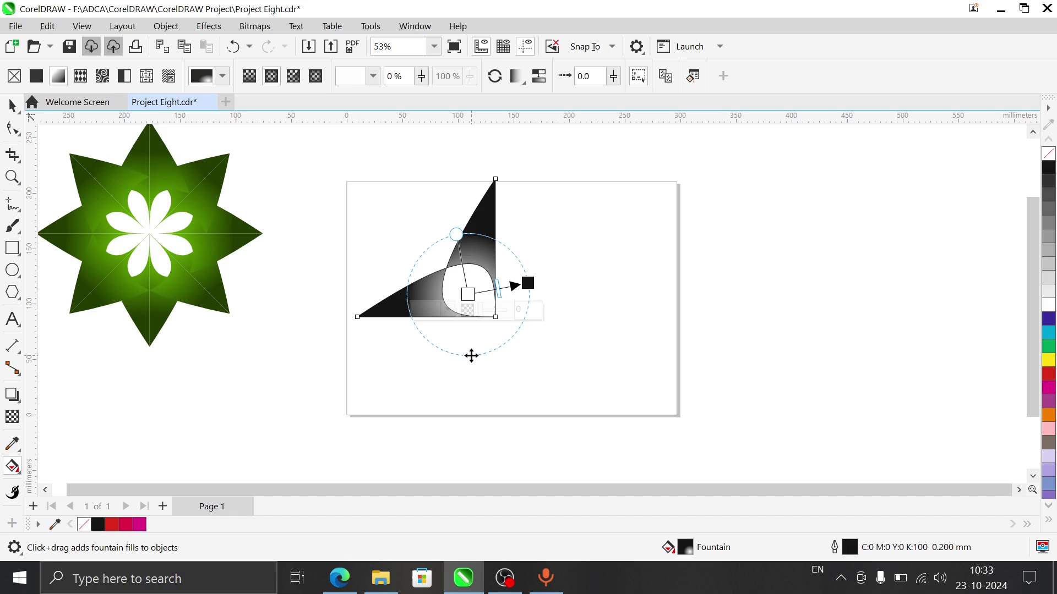
pyautogui.click(465, 296)
pyautogui.moveTo(456, 234)
pyautogui.mouseDown()
pyautogui.moveTo(435, 236)
pyautogui.moveTo(448, 239)
pyautogui.mouseUp()
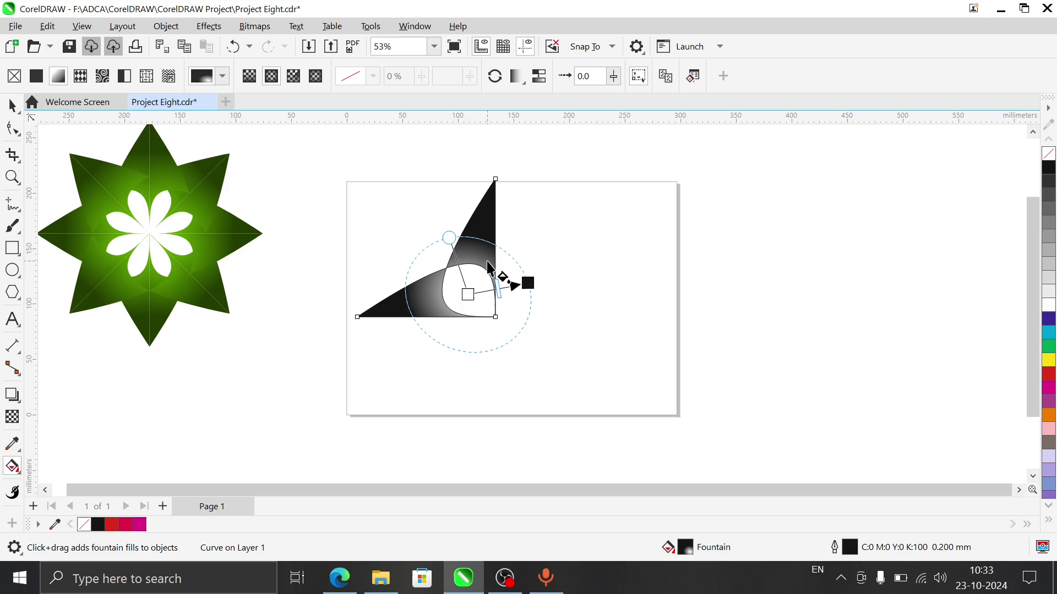
pyautogui.hotkey('ctrl', 'z')
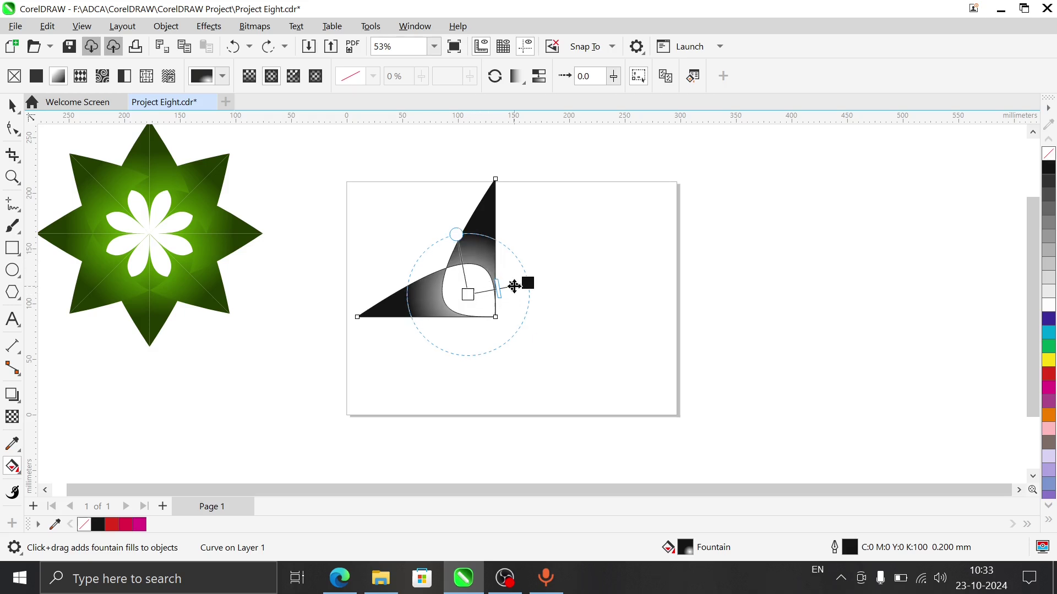
# Shift the petal's elliptical fountain fill slightly toward its corner and enlarge the ellipse so the gradient spreads further along both tips
pyautogui.moveTo(528, 286)
pyautogui.mouseDown()
pyautogui.moveTo(538, 285)
pyautogui.moveTo(506, 288)
pyautogui.moveTo(535, 288)
pyautogui.mouseUp()
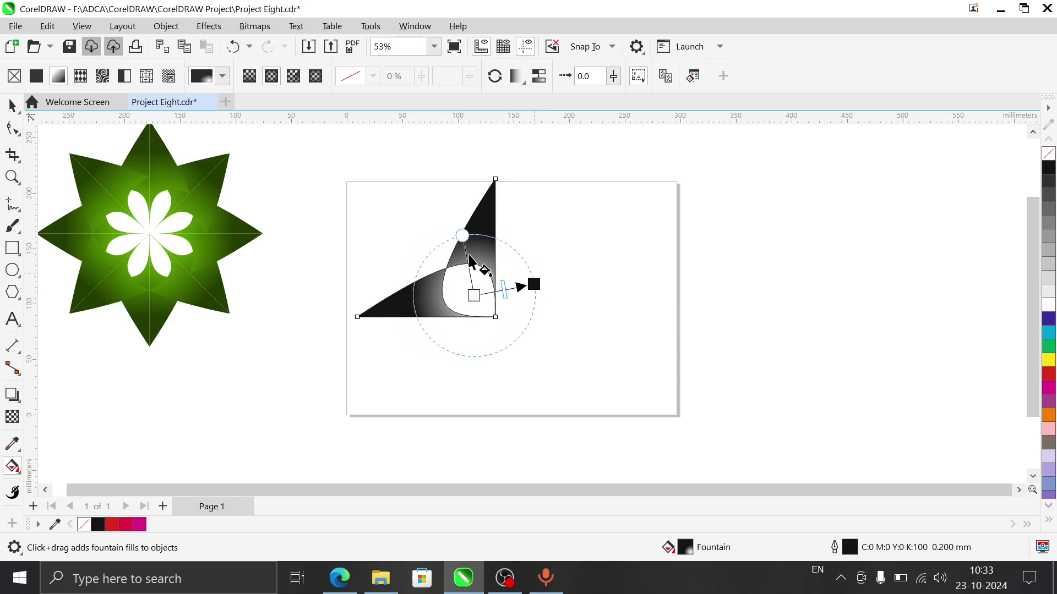
pyautogui.moveTo(463, 236); pyautogui.dragTo(443, 216)
pyautogui.moveTo(533, 282)
pyautogui.mouseDown()
pyautogui.moveTo(556, 287)
pyautogui.moveTo(538, 281)
pyautogui.moveTo(549, 273)
pyautogui.mouseUp()
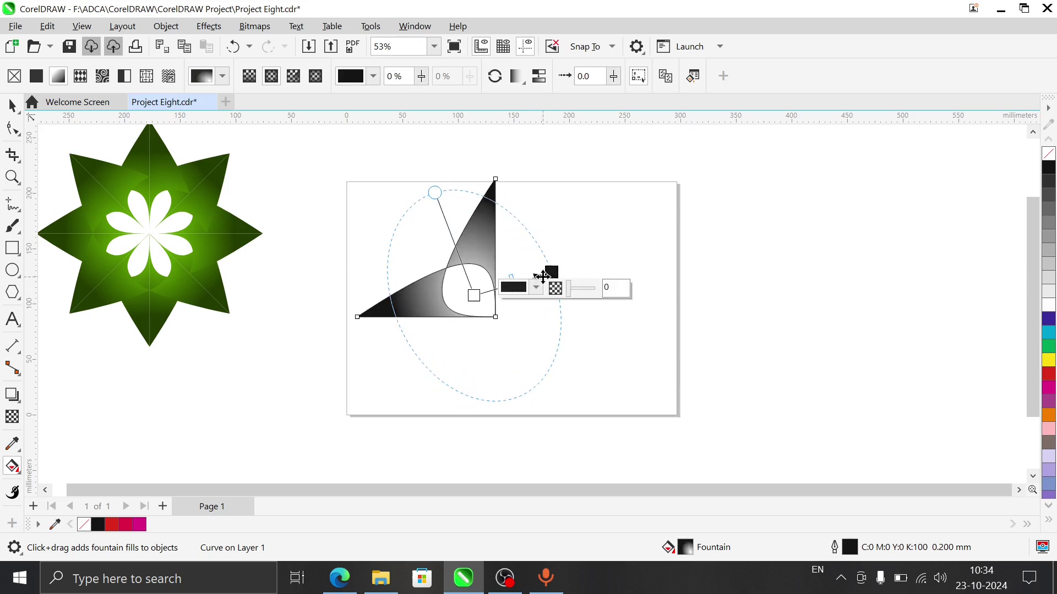
pyautogui.moveTo(543, 277); pyautogui.dragTo(533, 285)
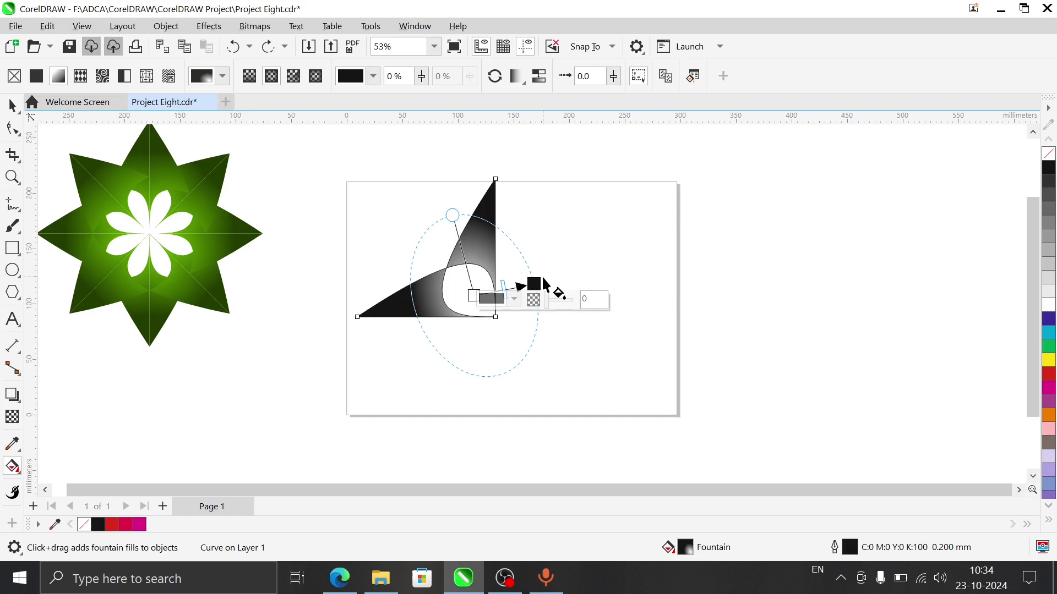
pyautogui.moveTo(533, 283); pyautogui.dragTo(552, 262)
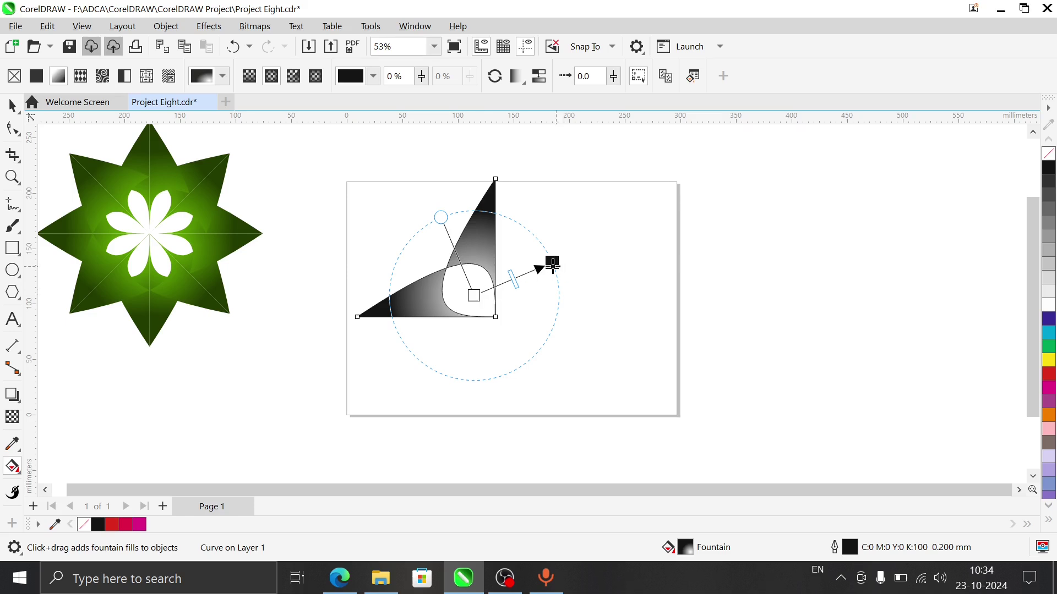
# Set the centre colour of the petal's fountain fill to a light green in the CMYK colour picker
pyautogui.click(476, 296)
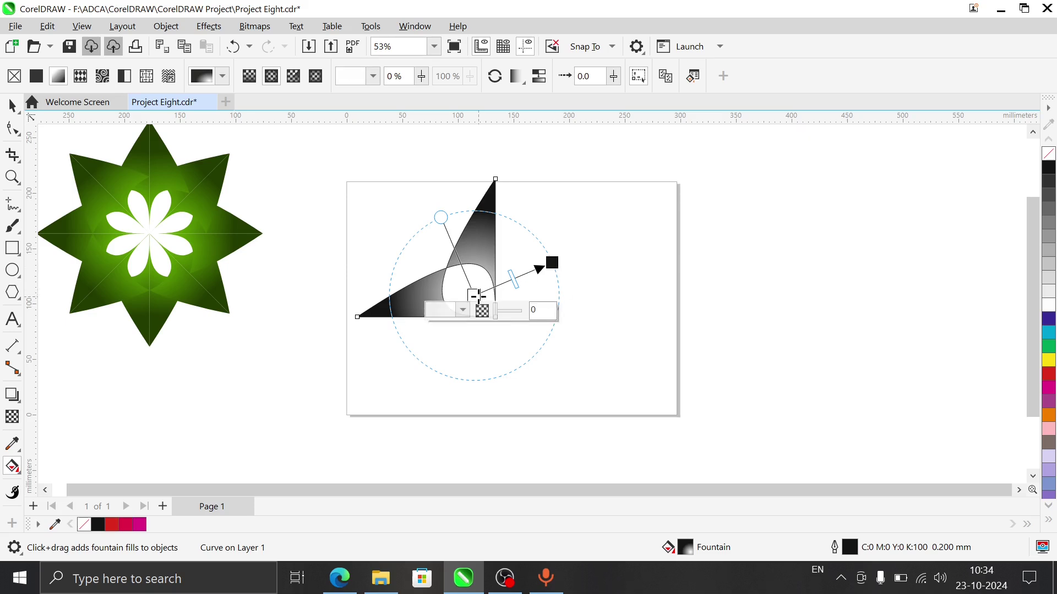
pyautogui.click(464, 311)
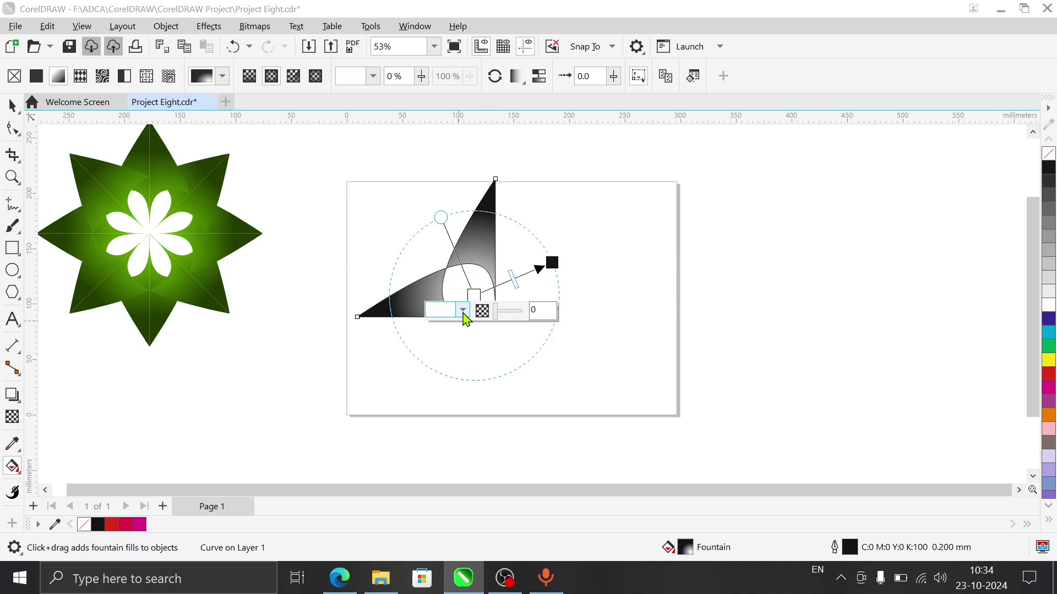
pyautogui.click(472, 243)
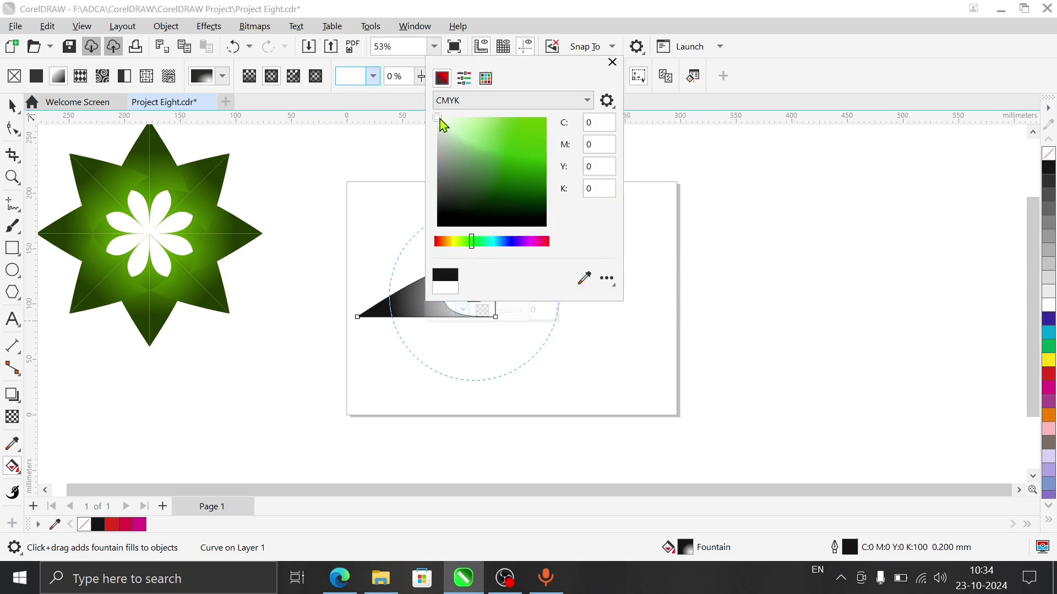
pyautogui.moveTo(465, 136); pyautogui.dragTo(547, 132)
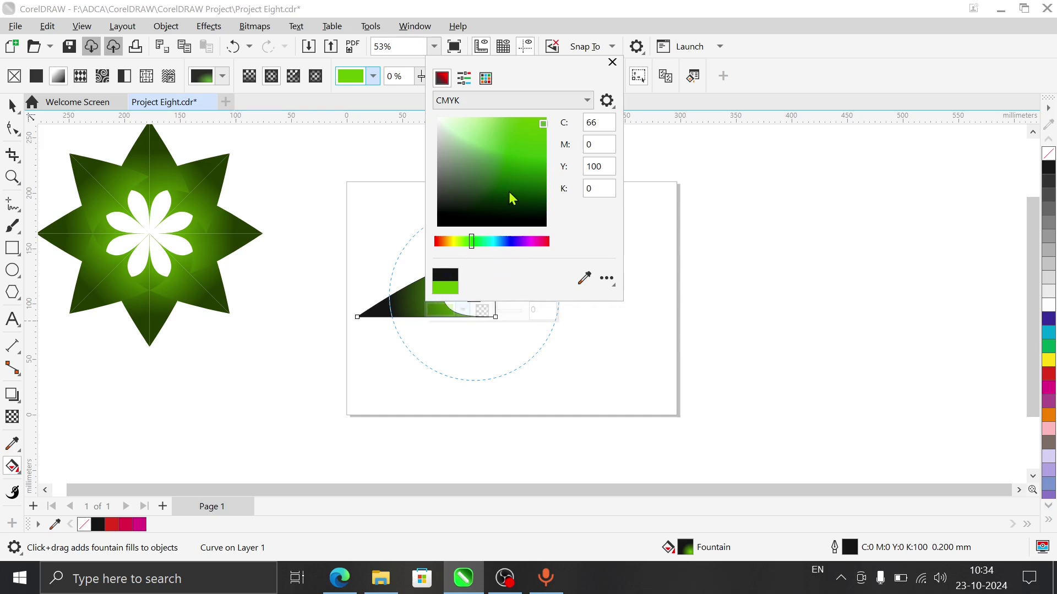
pyautogui.moveTo(545, 125)
pyautogui.mouseDown()
pyautogui.moveTo(481, 138)
pyautogui.moveTo(492, 134)
pyautogui.moveTo(497, 153)
pyautogui.mouseUp()
pyautogui.click(611, 62)
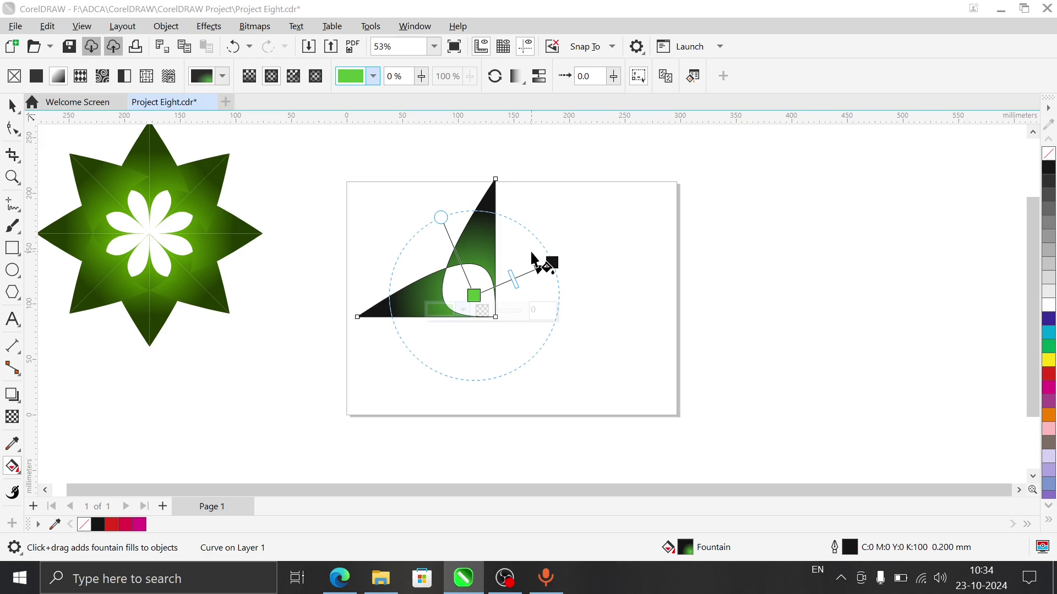
# Set the edge colour of the petal's fountain fill to dark green, C 80, M 21, Y 100, K 75
pyautogui.click(552, 261)
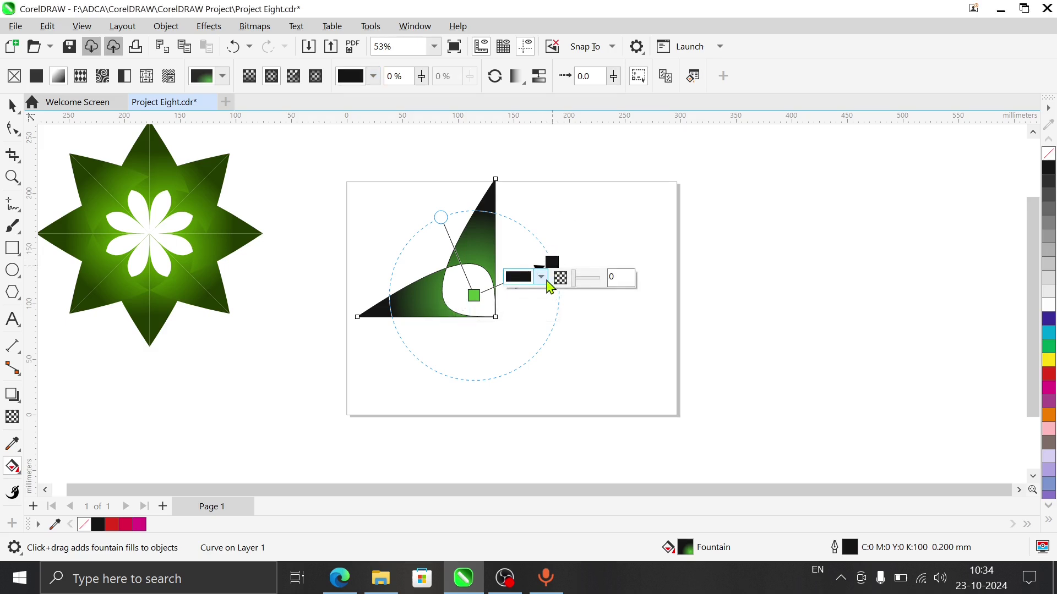
pyautogui.click(541, 278)
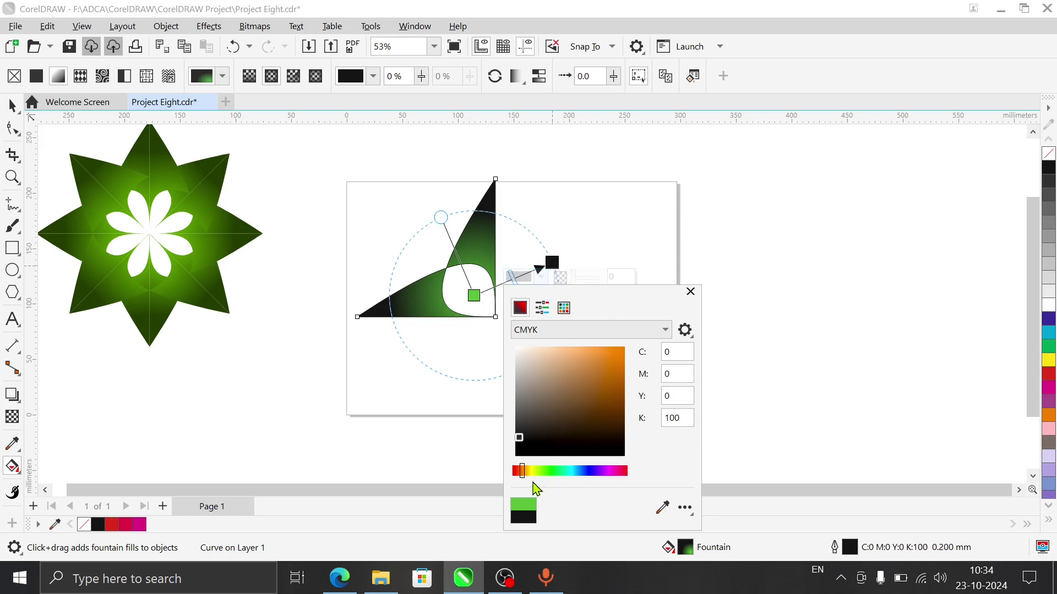
pyautogui.moveTo(522, 471); pyautogui.dragTo(552, 471)
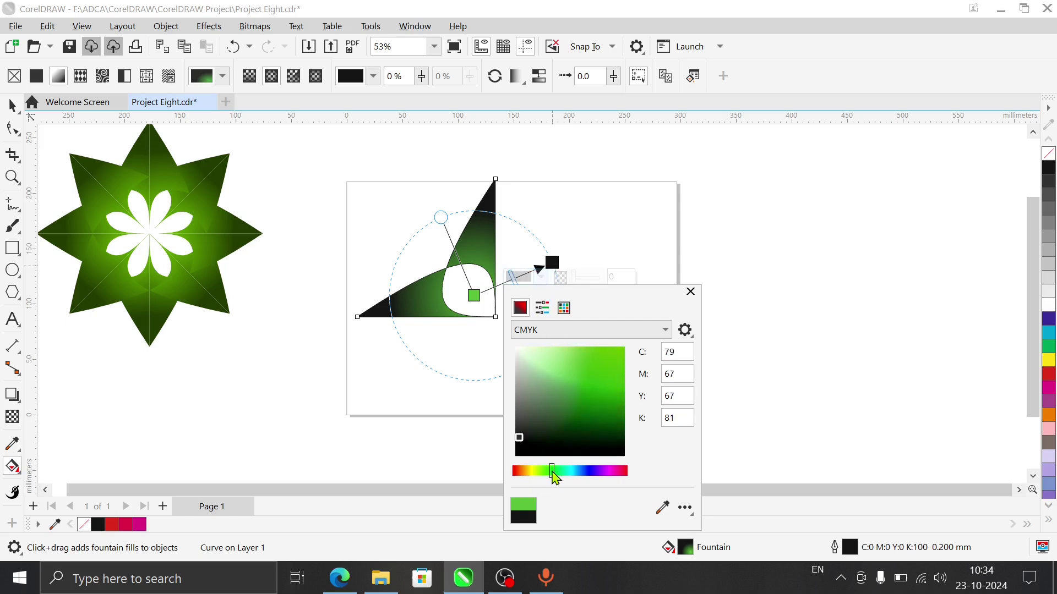
pyautogui.moveTo(518, 440)
pyautogui.mouseDown()
pyautogui.moveTo(611, 403)
pyautogui.moveTo(622, 354)
pyautogui.mouseUp()
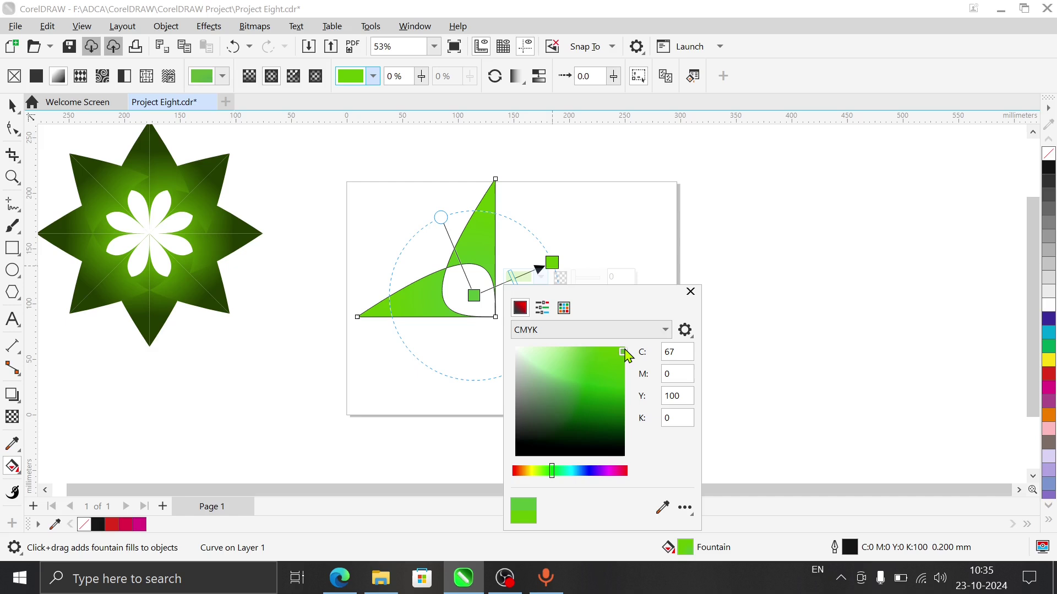
pyautogui.moveTo(625, 353)
pyautogui.mouseDown()
pyautogui.moveTo(579, 414)
pyautogui.moveTo(587, 402)
pyautogui.moveTo(586, 421)
pyautogui.moveTo(618, 430)
pyautogui.moveTo(606, 439)
pyautogui.moveTo(619, 421)
pyautogui.moveTo(612, 441)
pyautogui.moveTo(594, 448)
pyautogui.moveTo(599, 435)
pyautogui.mouseUp()
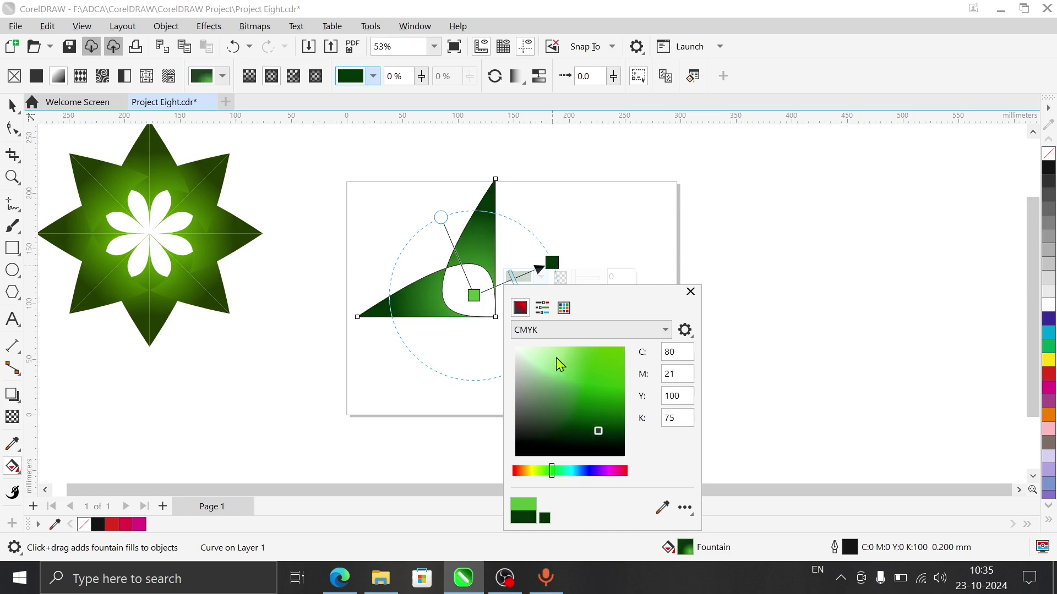
pyautogui.click(690, 292)
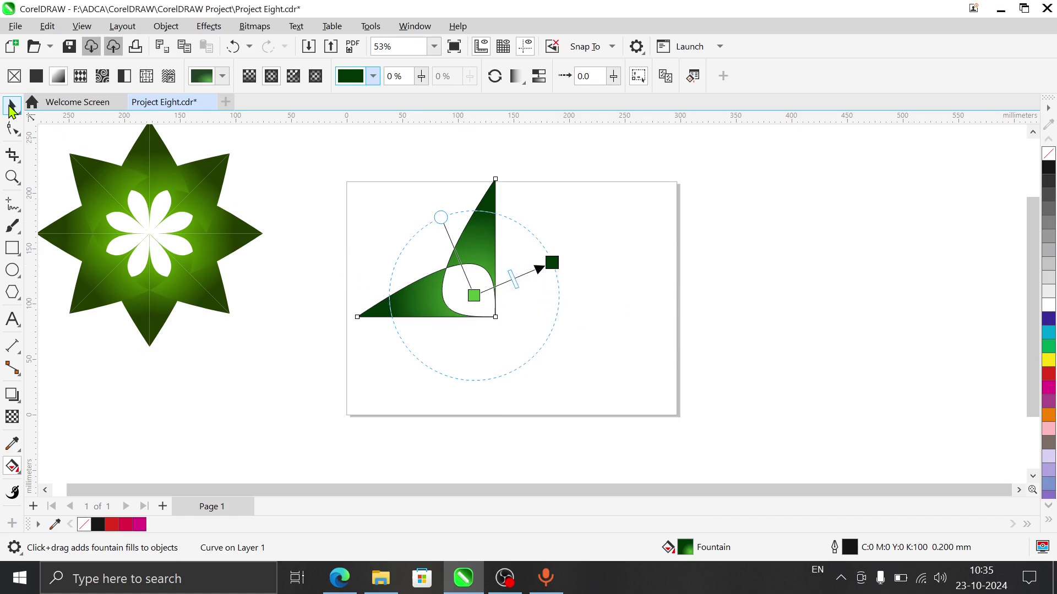
# Remove the outline from the green petal shape
pyautogui.click(11, 107)
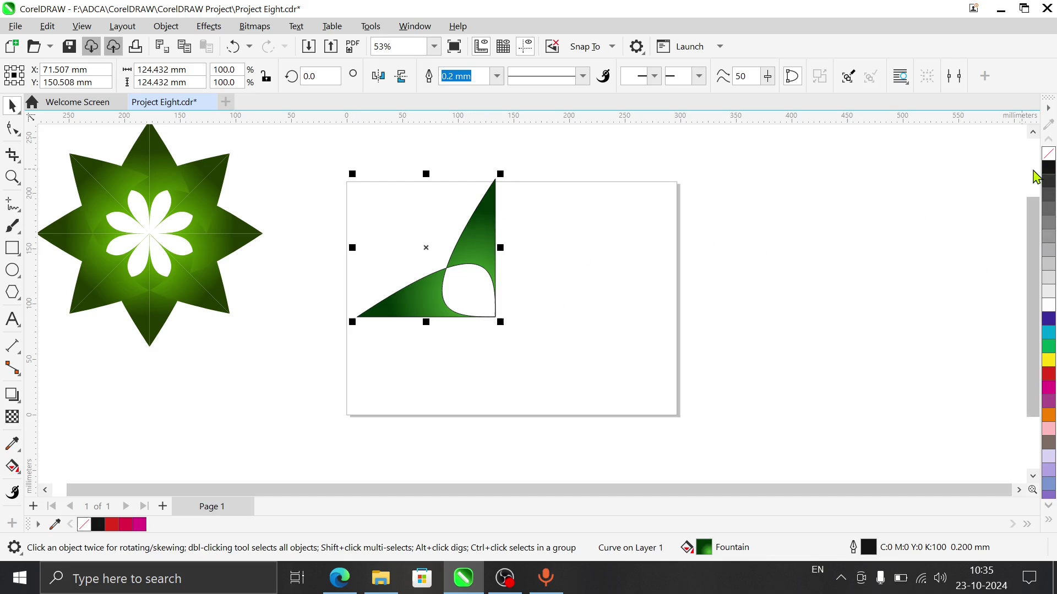
pyautogui.rightClick(1049, 155)
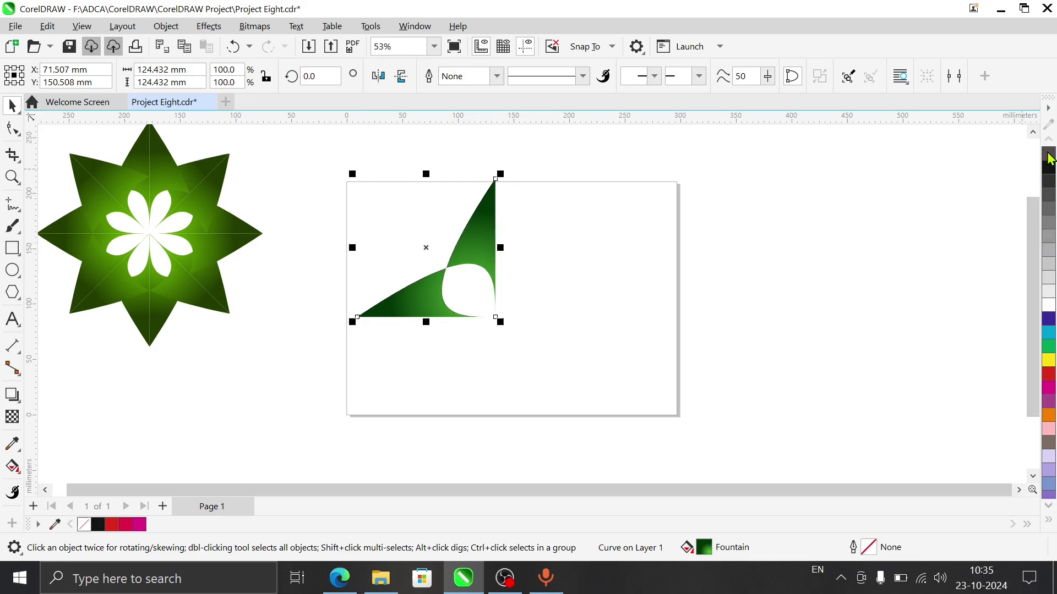
pyautogui.click(633, 307)
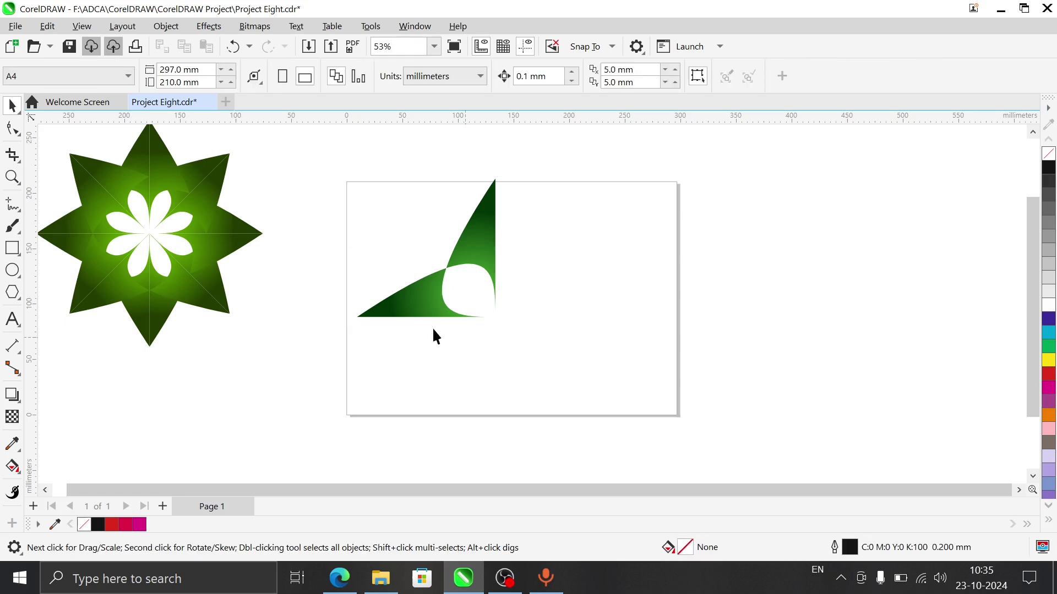
# Create a horizontally mirrored copy of the petal shape adjoining its straight vertical edge
pyautogui.moveTo(322, 158); pyautogui.dragTo(559, 391)
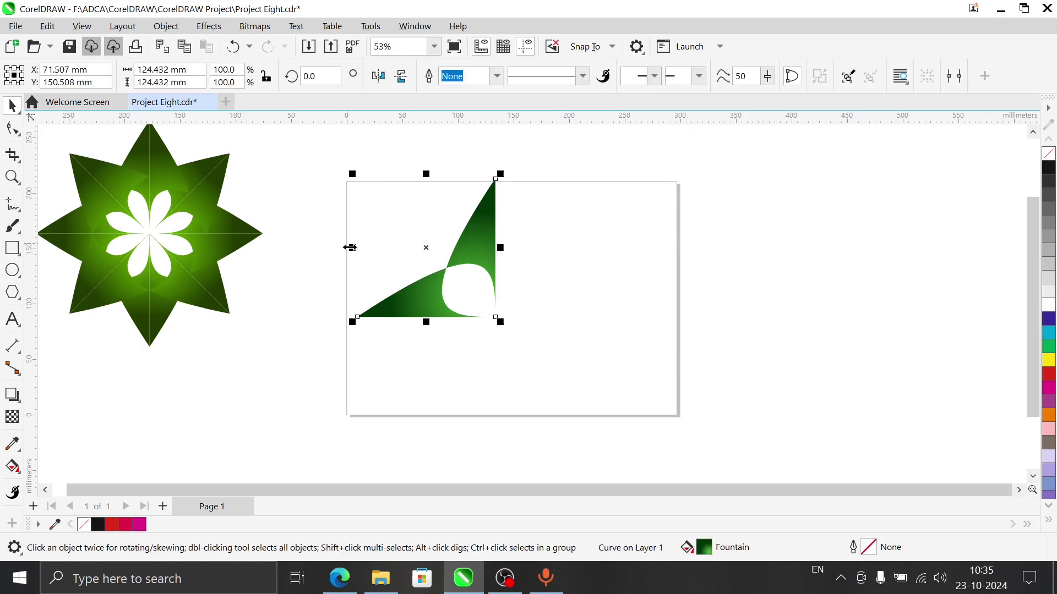
pyautogui.moveTo(350, 248); pyautogui.dragTo(577, 256)
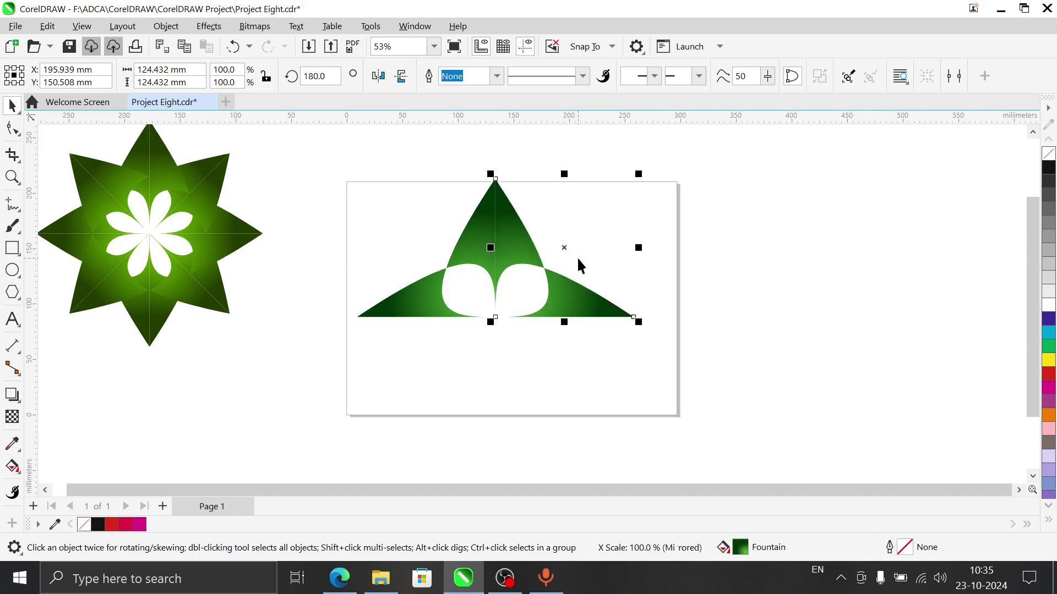
pyautogui.click(332, 168)
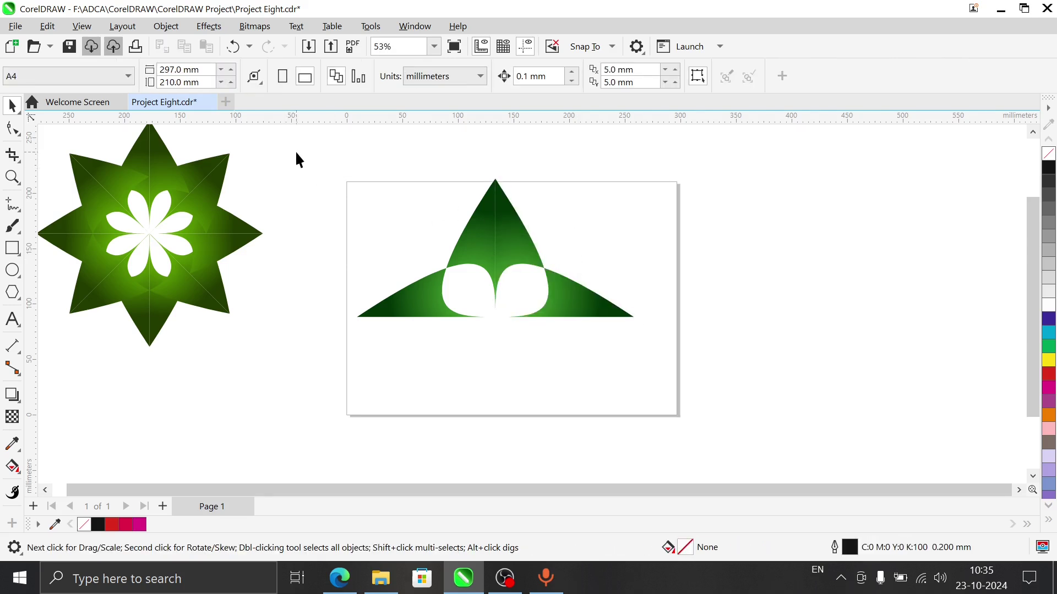
# Mirror a copy of both petal shapes vertically below their shared base to form a four-pointed star
pyautogui.moveTo(296, 152); pyautogui.dragTo(679, 389)
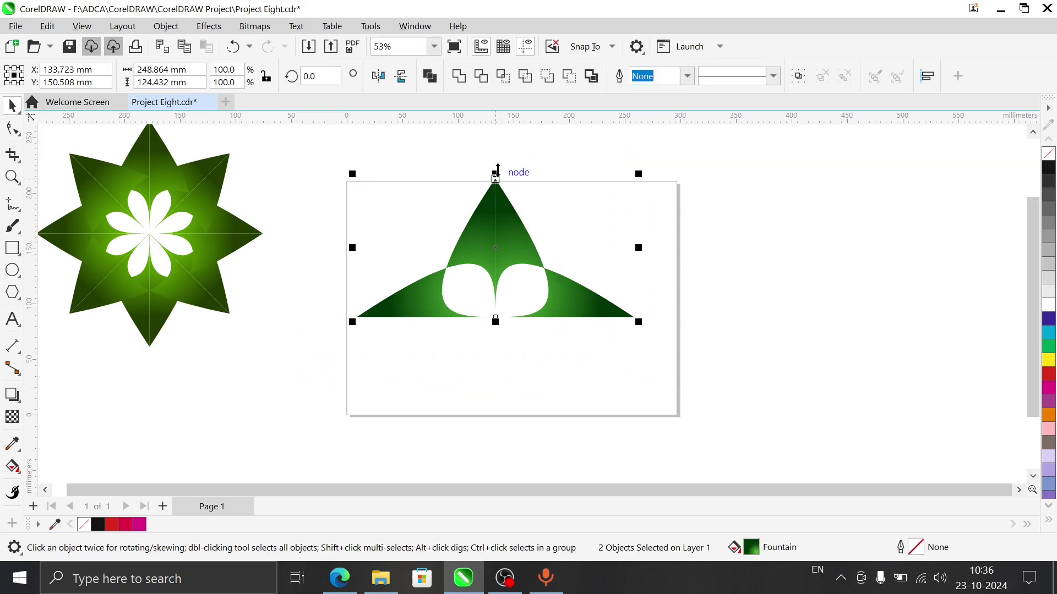
pyautogui.moveTo(497, 171); pyautogui.dragTo(501, 288)
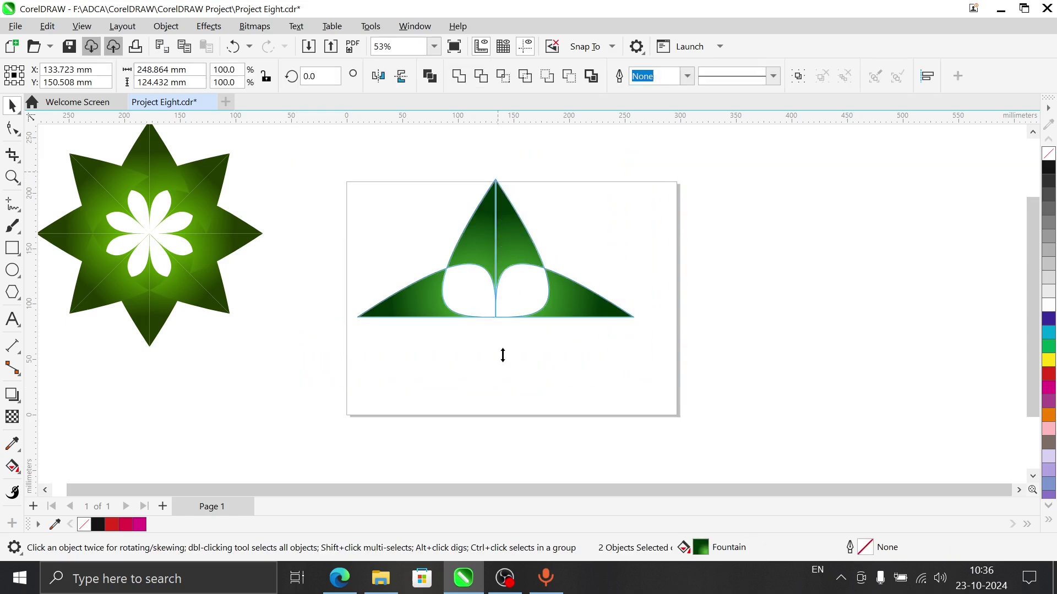
pyautogui.moveTo(503, 355); pyautogui.dragTo(504, 391)
pyautogui.rightClick(505, 392)
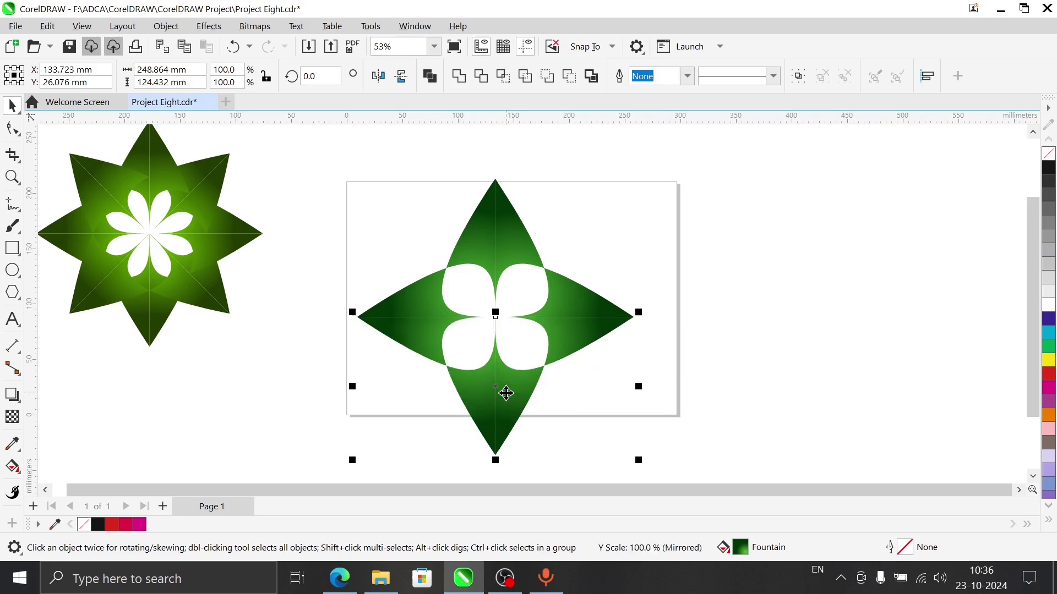
pyautogui.click(738, 381)
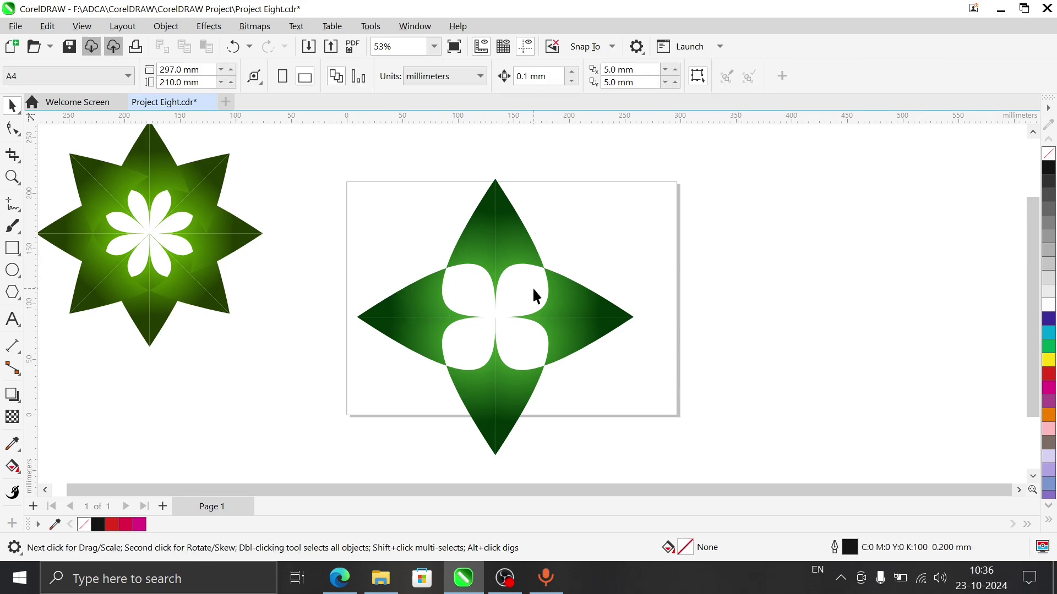
pyautogui.scroll(2, 532, 295)
pyautogui.scroll(-1, 532, 296)
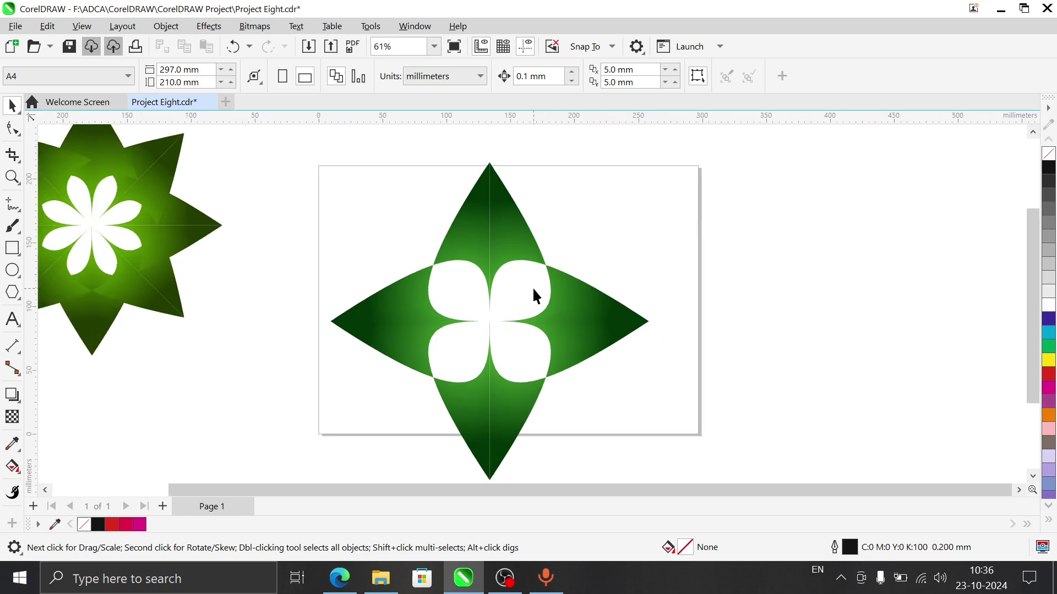
pyautogui.scroll(-1, 533, 296)
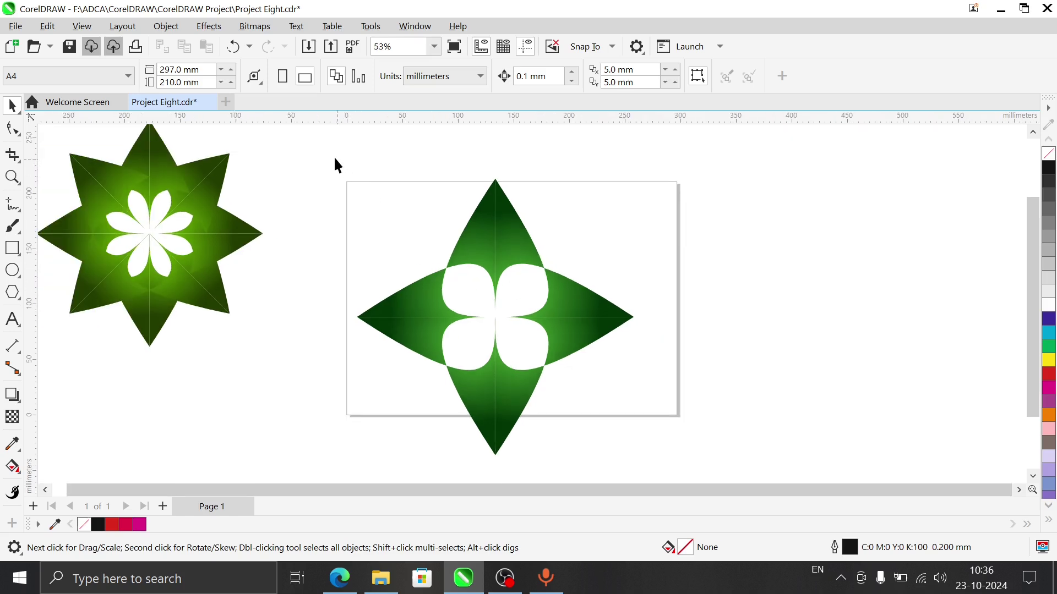
pyautogui.moveTo(334, 158); pyautogui.dragTo(665, 381)
pyautogui.scroll(2, 625, 352)
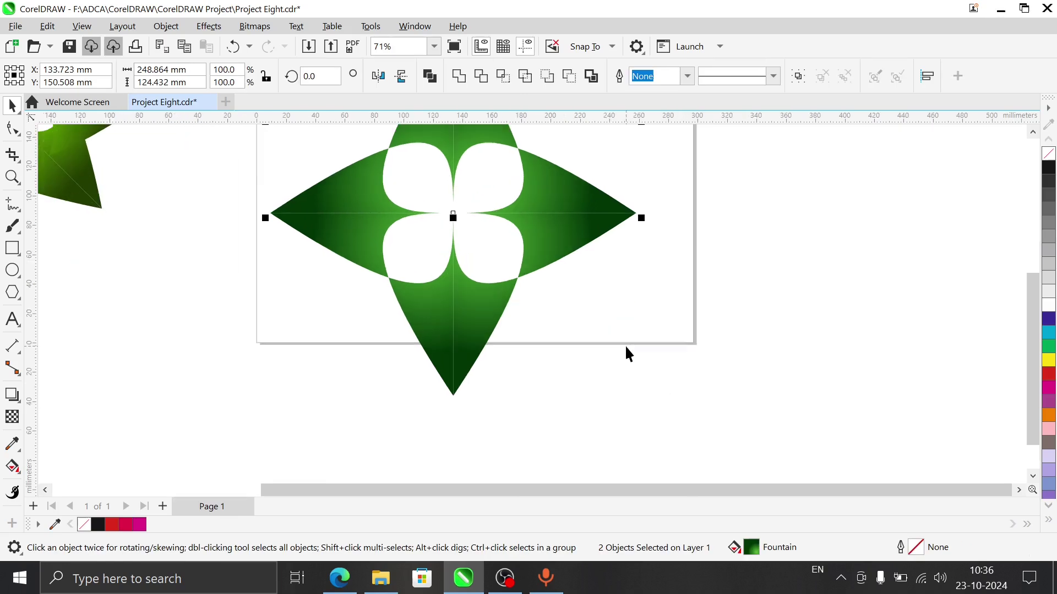
pyautogui.scroll(-5, 625, 345)
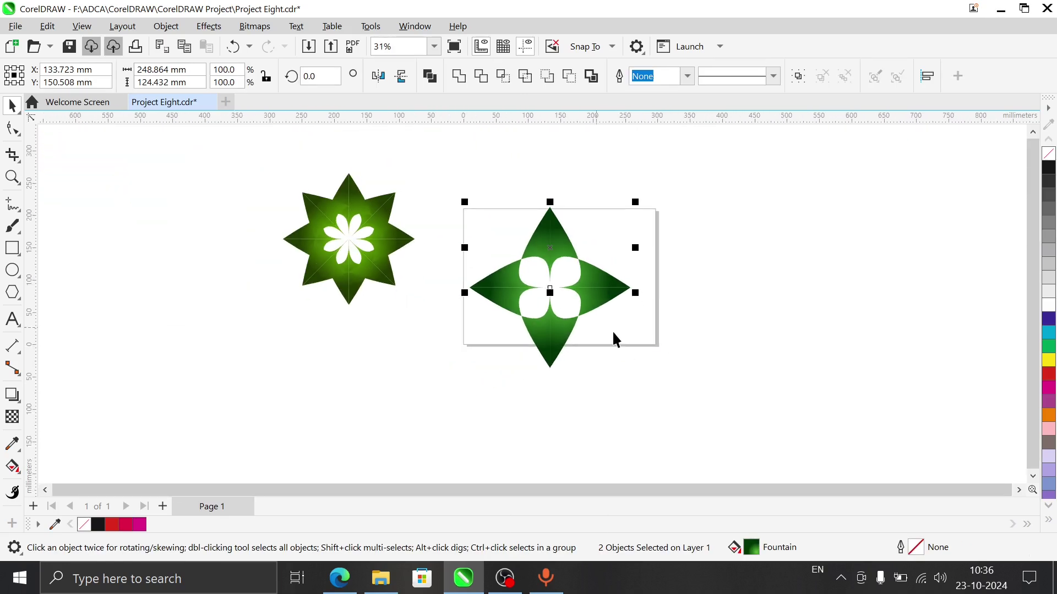
pyautogui.click(616, 339)
pyautogui.moveTo(444, 183); pyautogui.dragTo(655, 415)
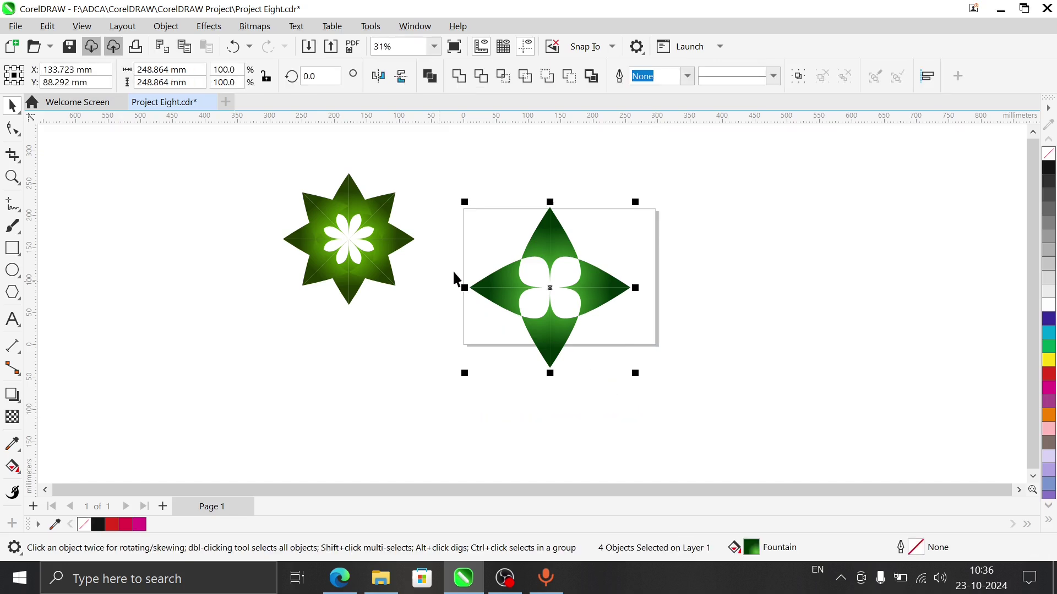
pyautogui.click(477, 229)
pyautogui.click(511, 270)
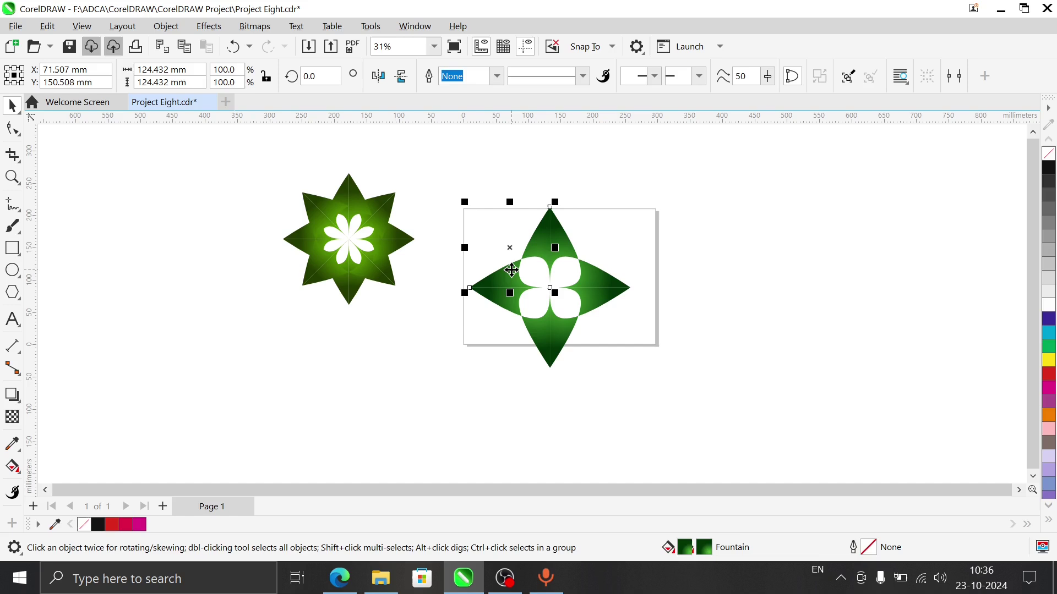
pyautogui.click(620, 279)
# Rotate a copy of all four petal shapes to 315 degrees about their common centre, forming an eight-pointed star
pyautogui.moveTo(444, 187); pyautogui.dragTo(651, 408)
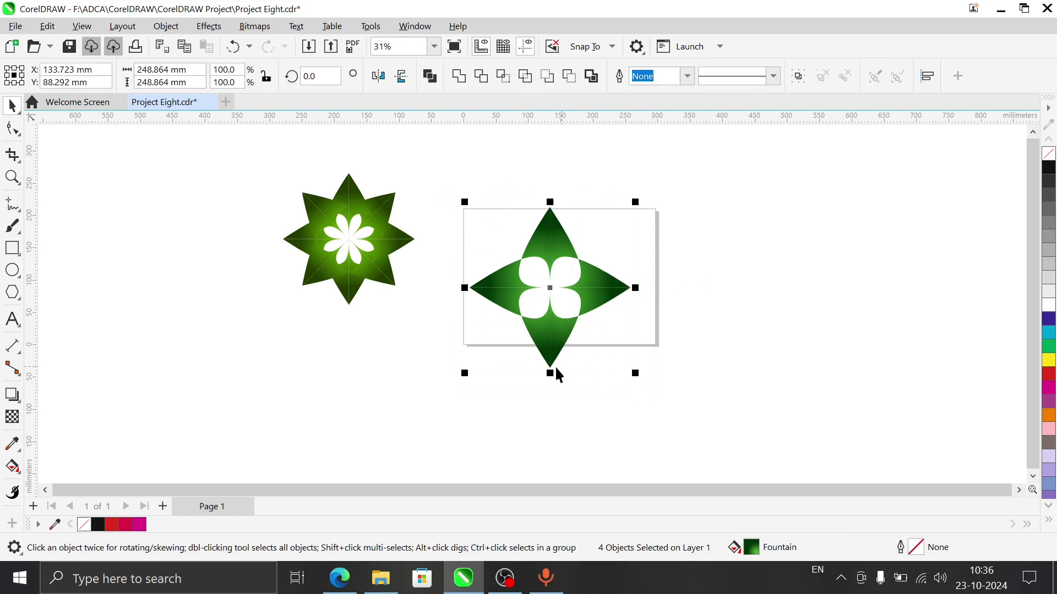
pyautogui.click(549, 350)
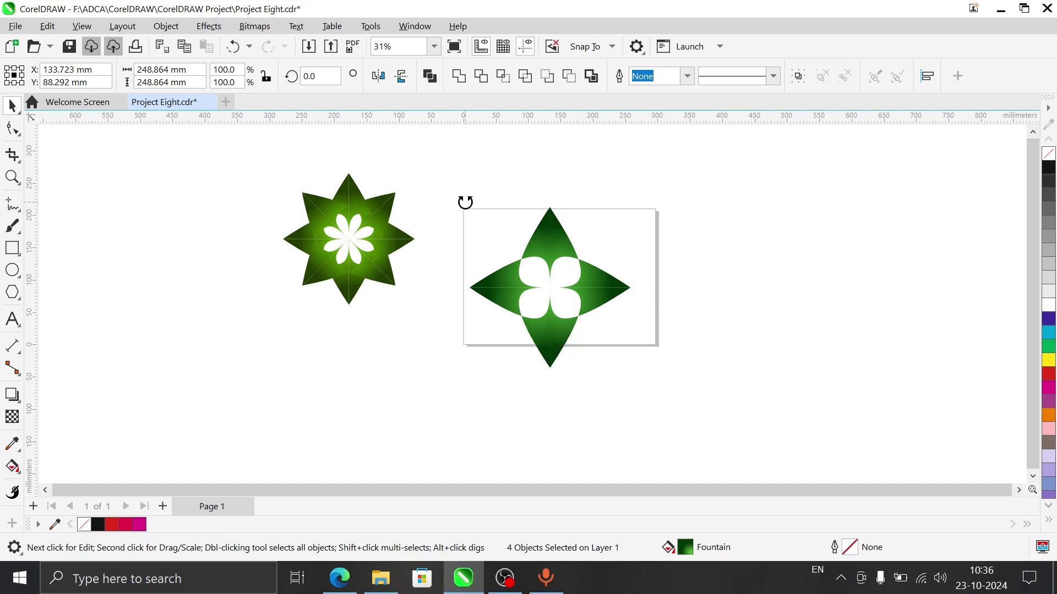
pyautogui.moveTo(465, 202); pyautogui.dragTo(551, 206)
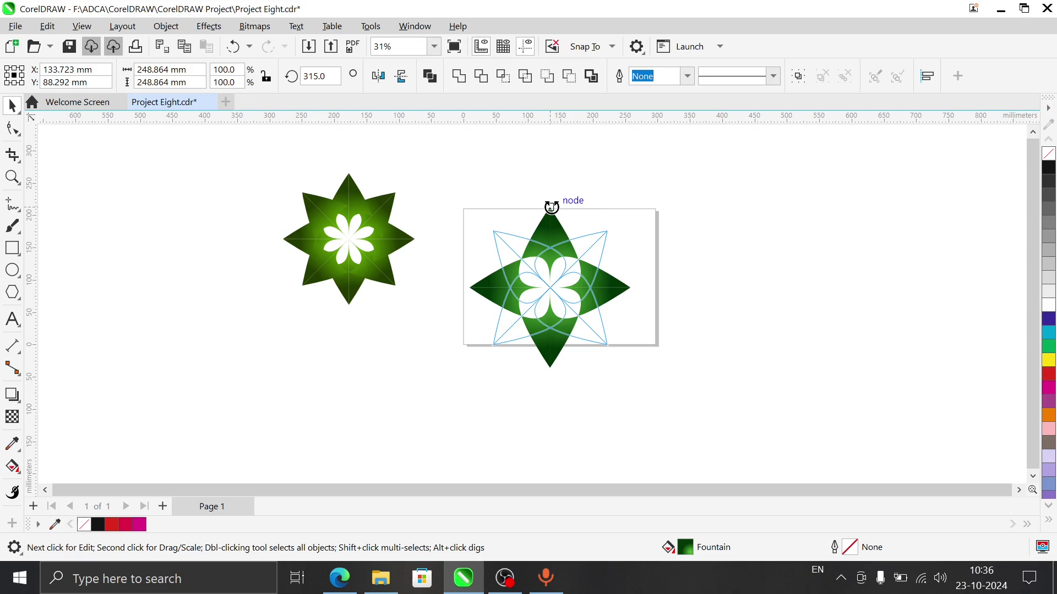
pyautogui.moveTo(552, 207); pyautogui.dragTo(553, 217)
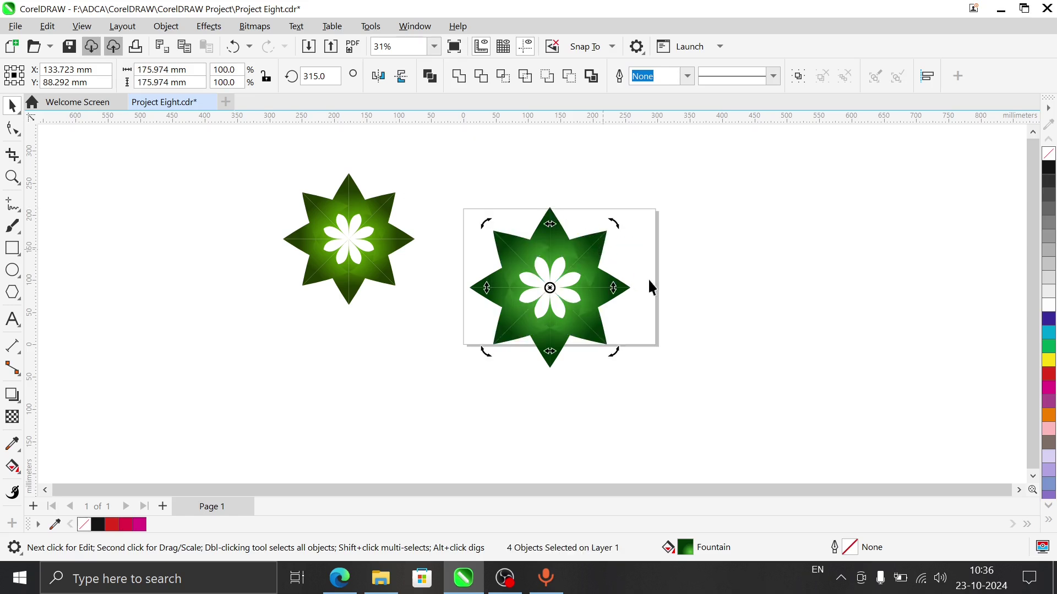
pyautogui.click(692, 312)
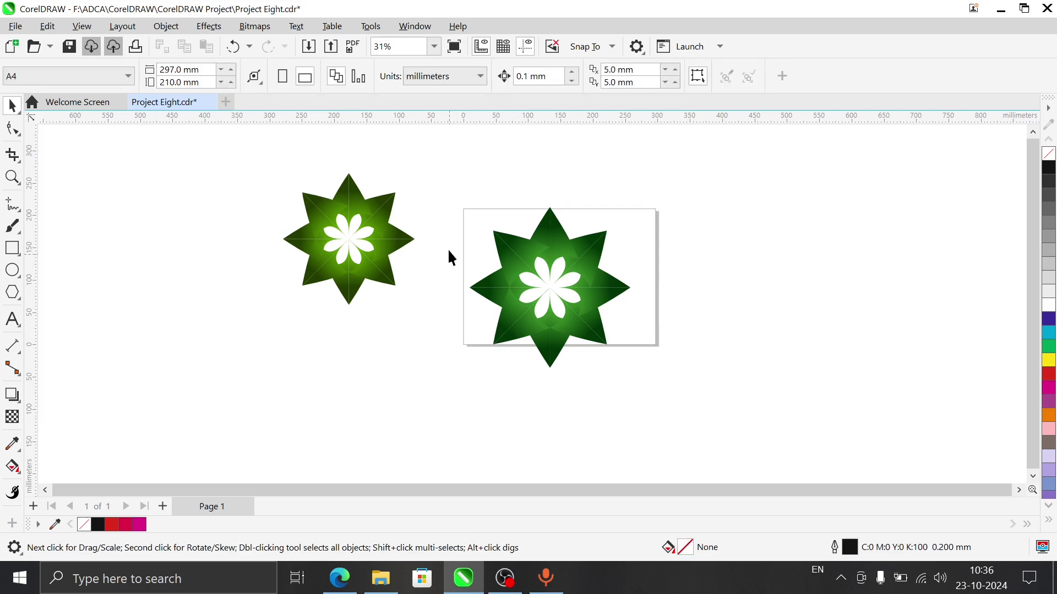
# Move the whole eight-pointed star off the page to the empty area beside its right edge
pyautogui.moveTo(438, 176); pyautogui.dragTo(667, 401)
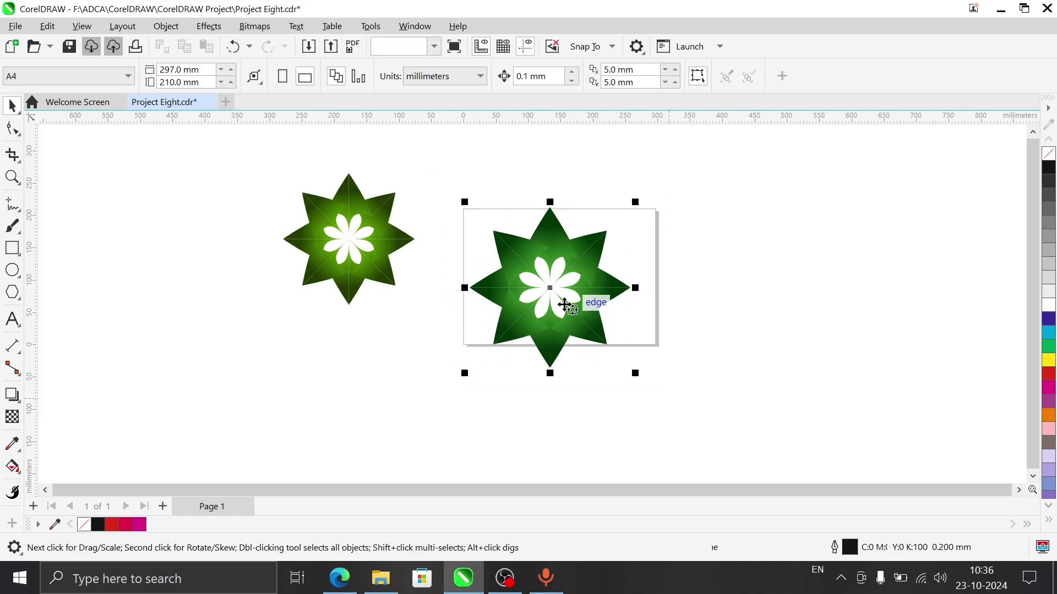
pyautogui.moveTo(523, 245); pyautogui.dragTo(716, 199)
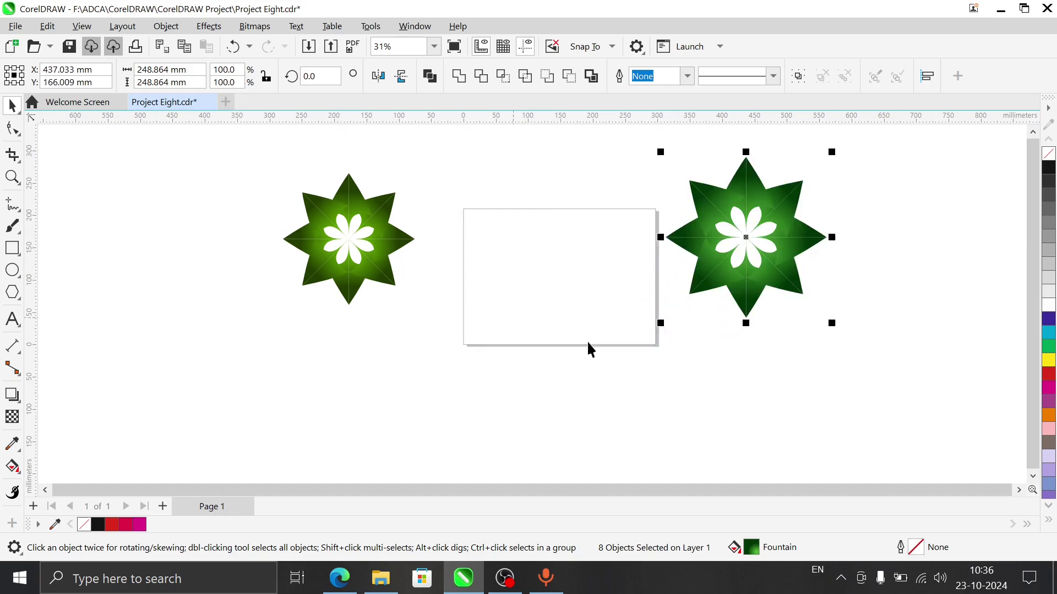
pyautogui.click(663, 380)
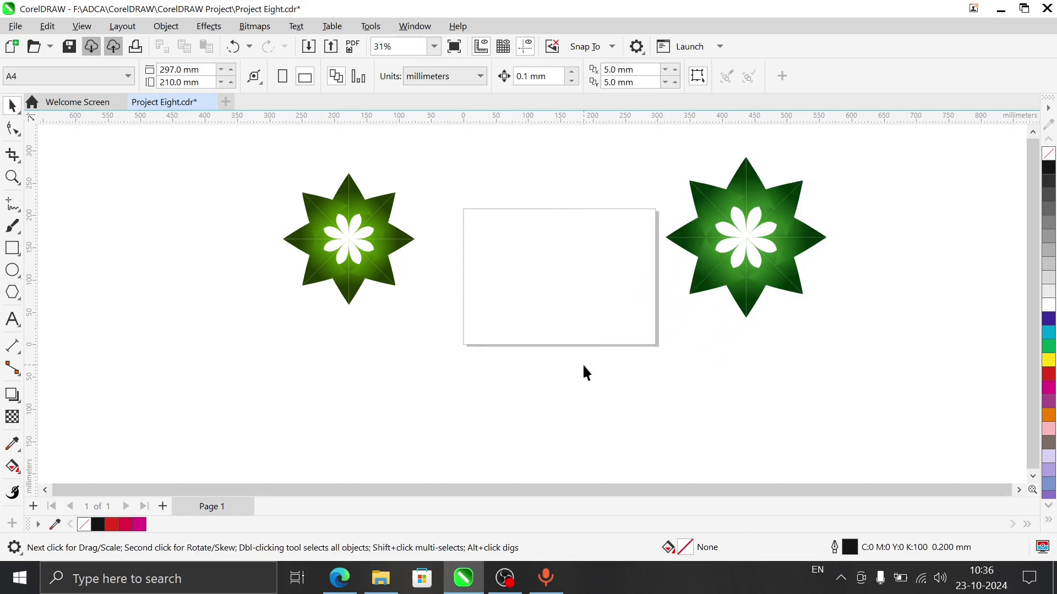